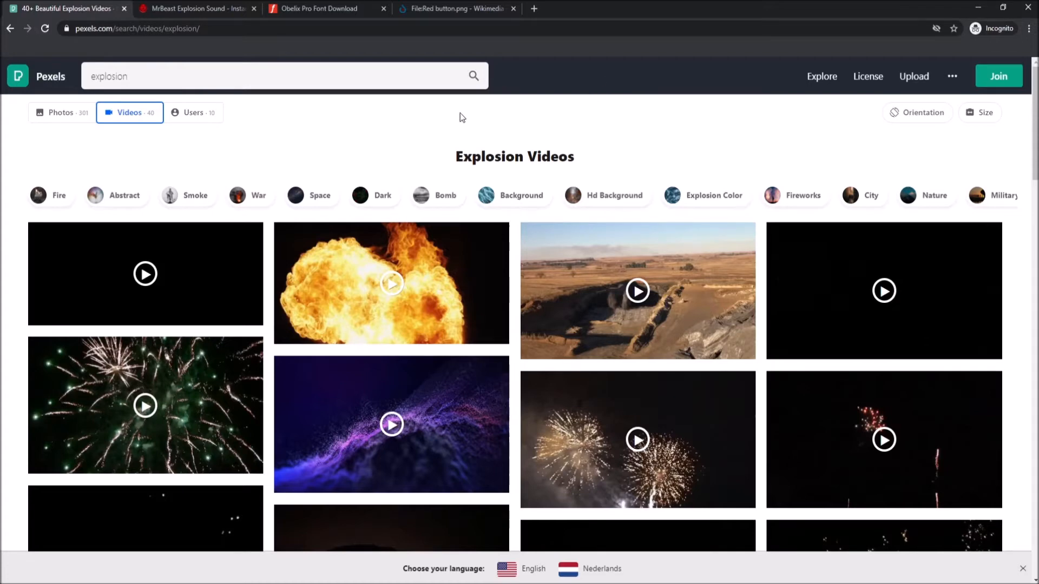
# - Look through the open web pages for the explosion sound, the Obelix Pro font and the red button image
pyautogui.click(226, 11)
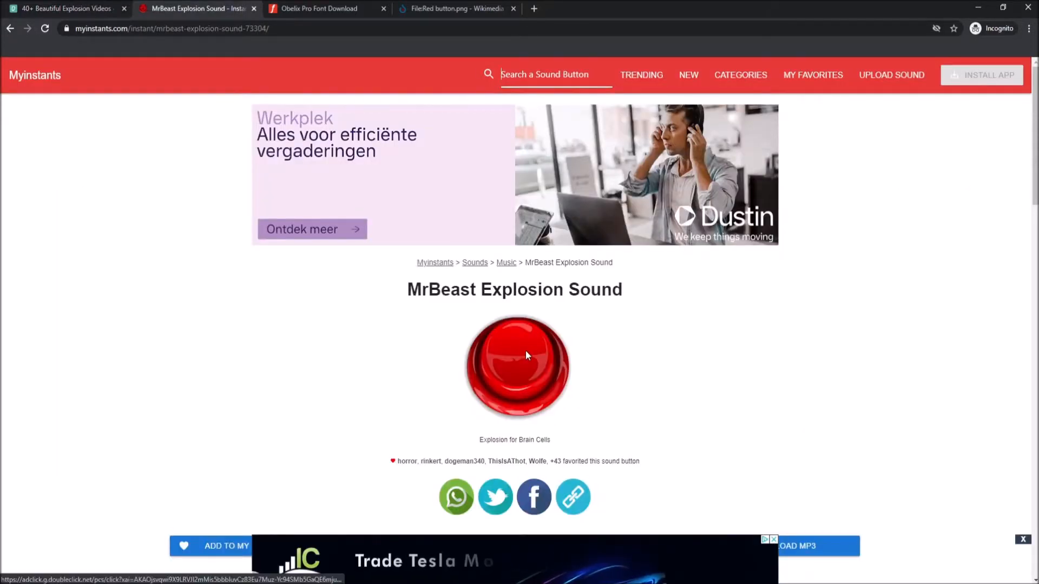
pyautogui.click(311, 11)
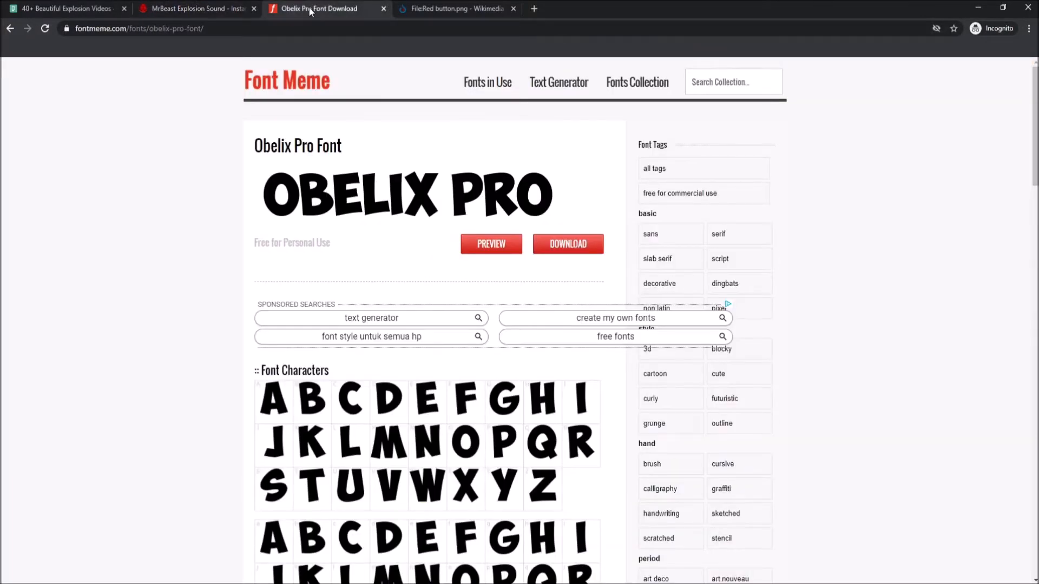
pyautogui.click(442, 10)
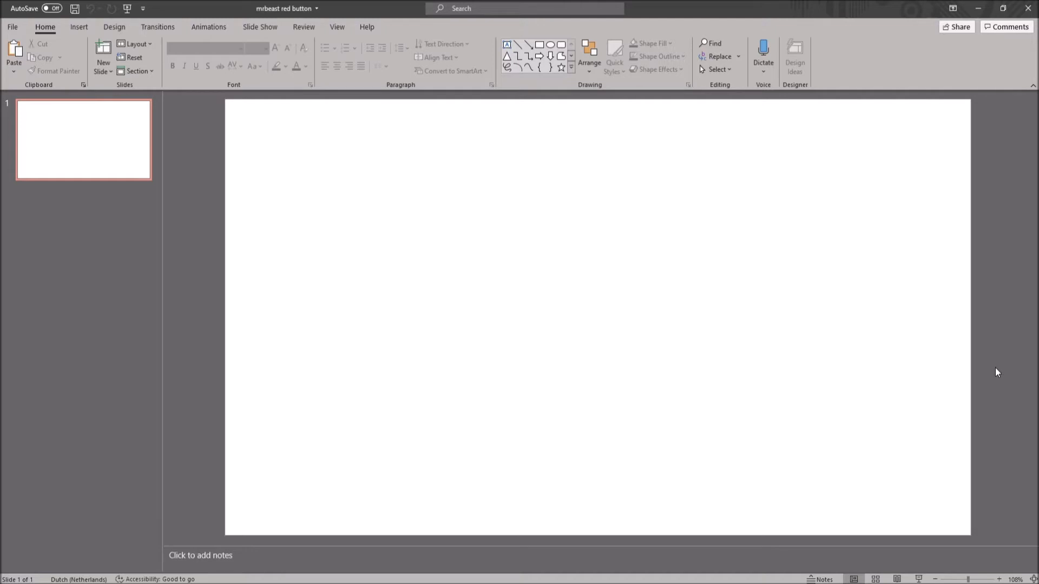
# - Turn off the slide's advance On Mouse Click option and give the slide a solid black background
pyautogui.click(167, 29)
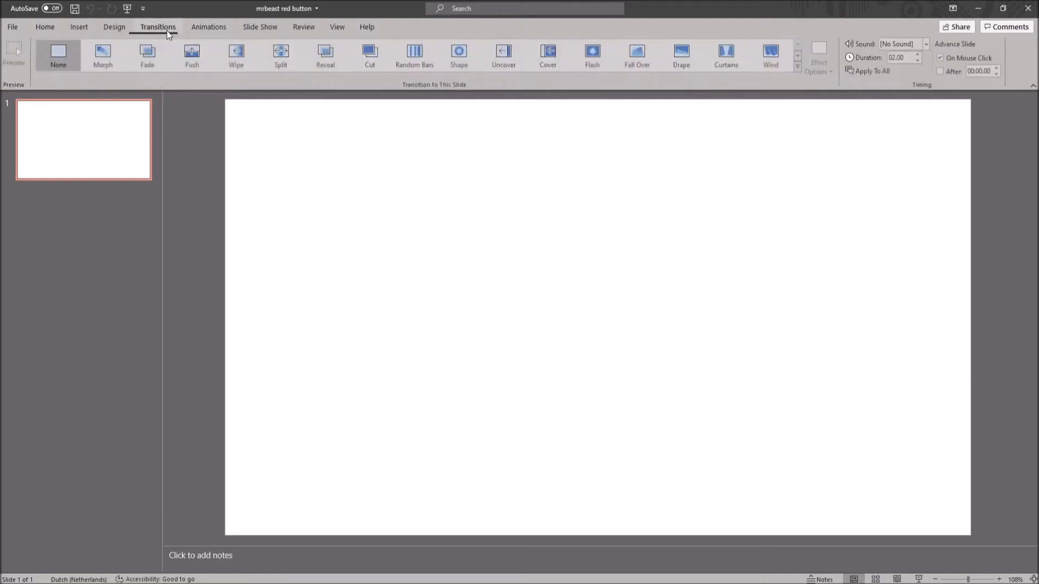
pyautogui.click(941, 57)
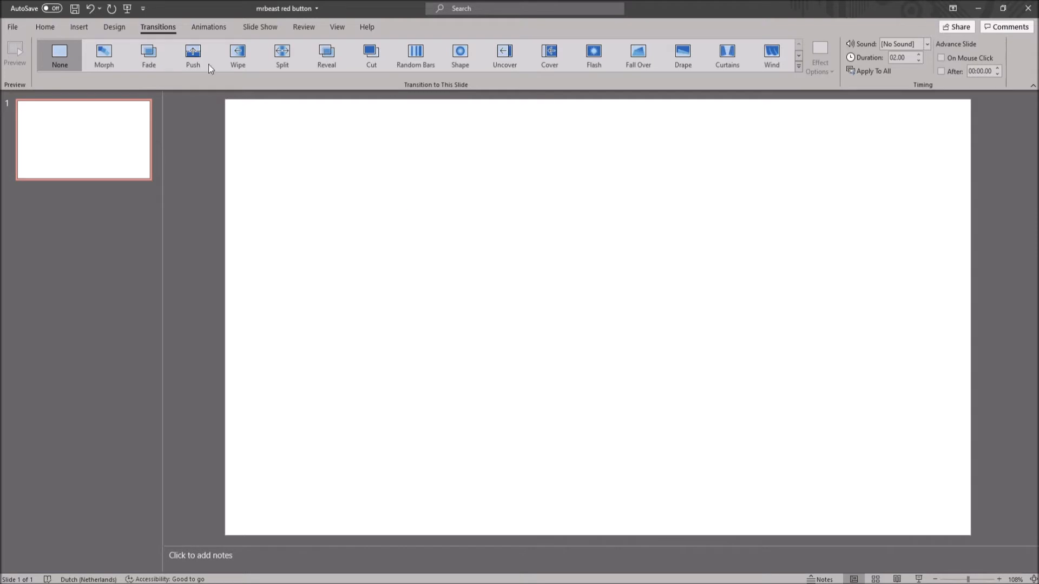
pyautogui.click(118, 30)
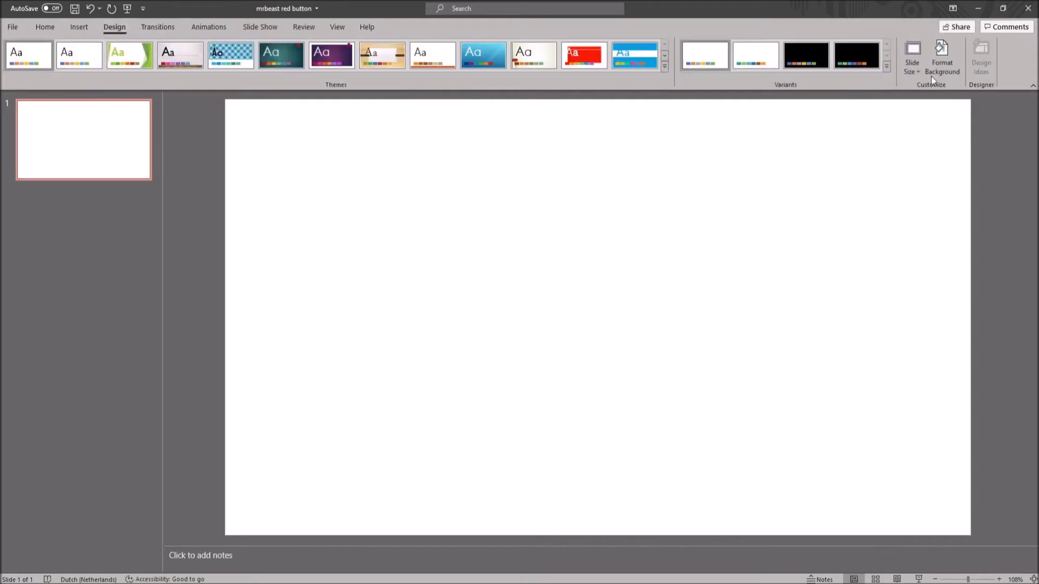
pyautogui.click(949, 66)
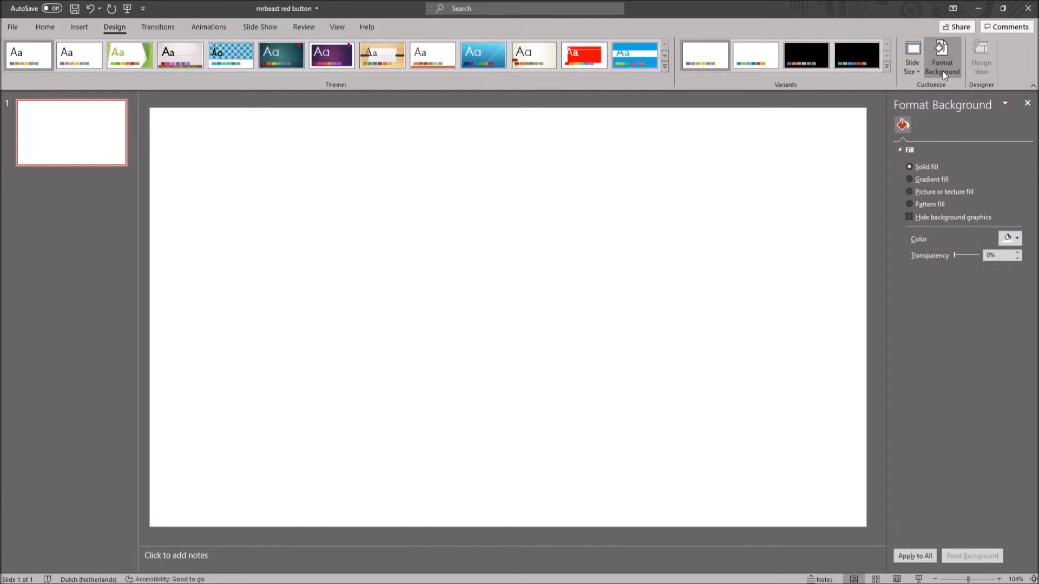
pyautogui.click(1009, 238)
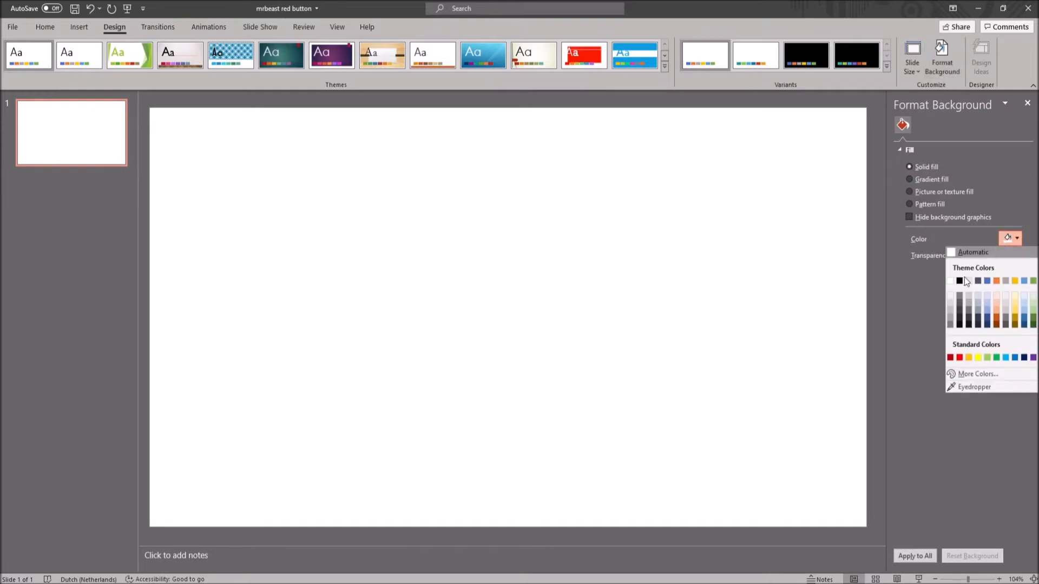
pyautogui.click(959, 280)
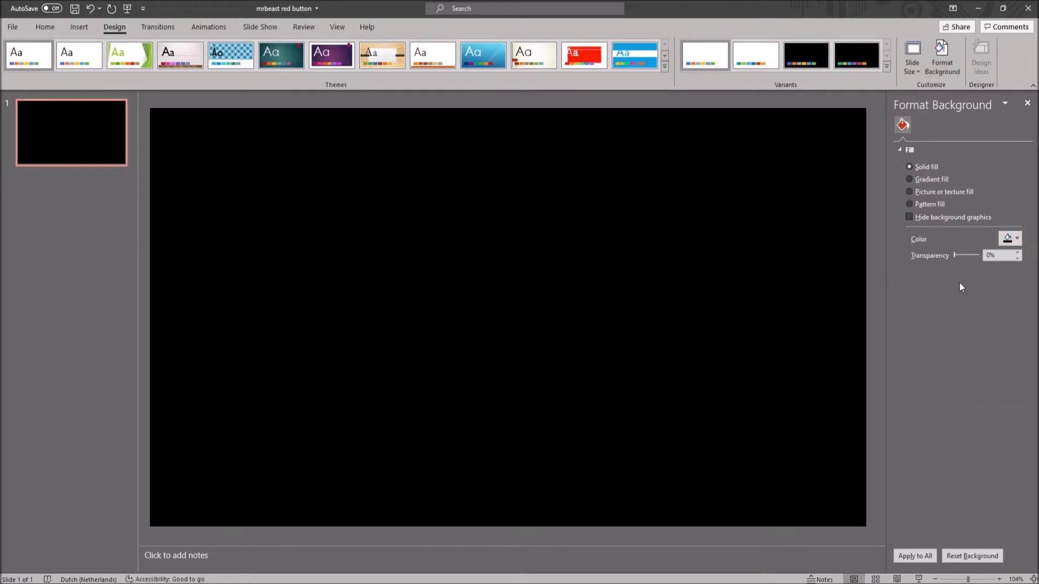
# - Insert the explosion video and resize it to cover the whole slide, 13.33" wide and 7.5" high
pyautogui.click(79, 26)
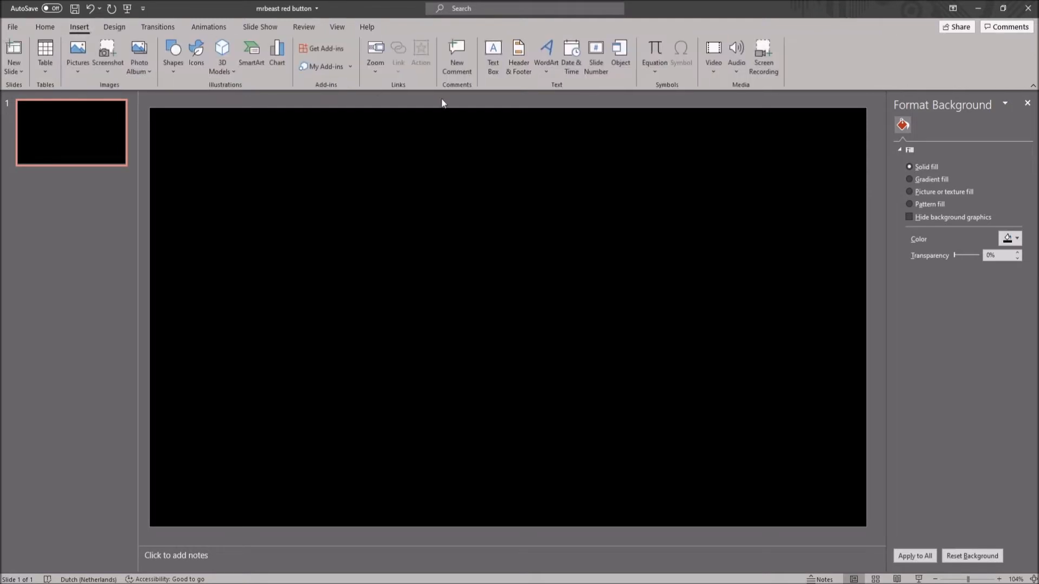
pyautogui.click(709, 62)
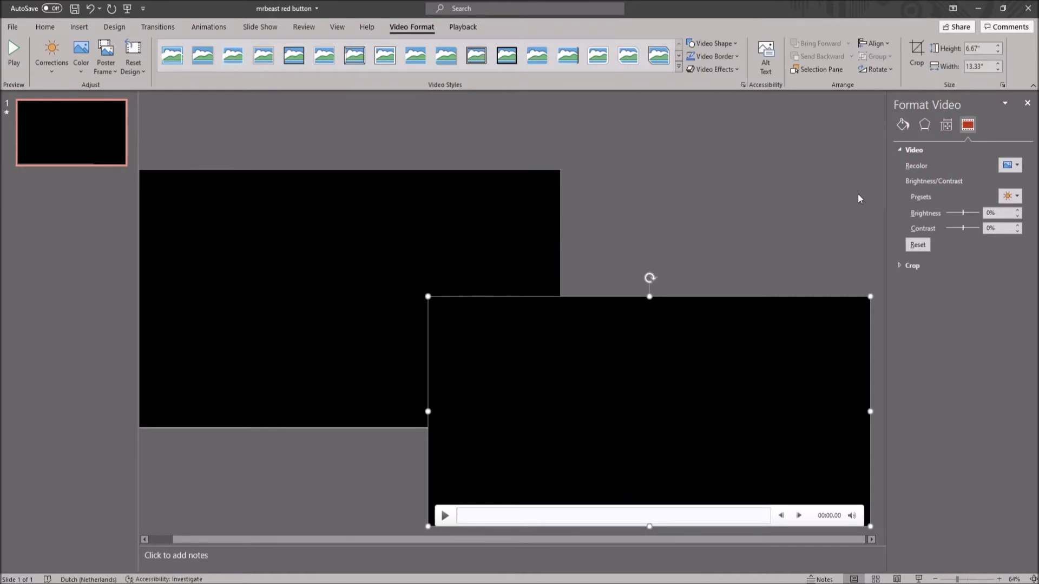
pyautogui.moveTo(633, 373); pyautogui.dragTo(344, 274)
pyautogui.moveTo(459, 330); pyautogui.dragTo(423, 301)
pyautogui.moveTo(508, 418); pyautogui.dragTo(502, 449)
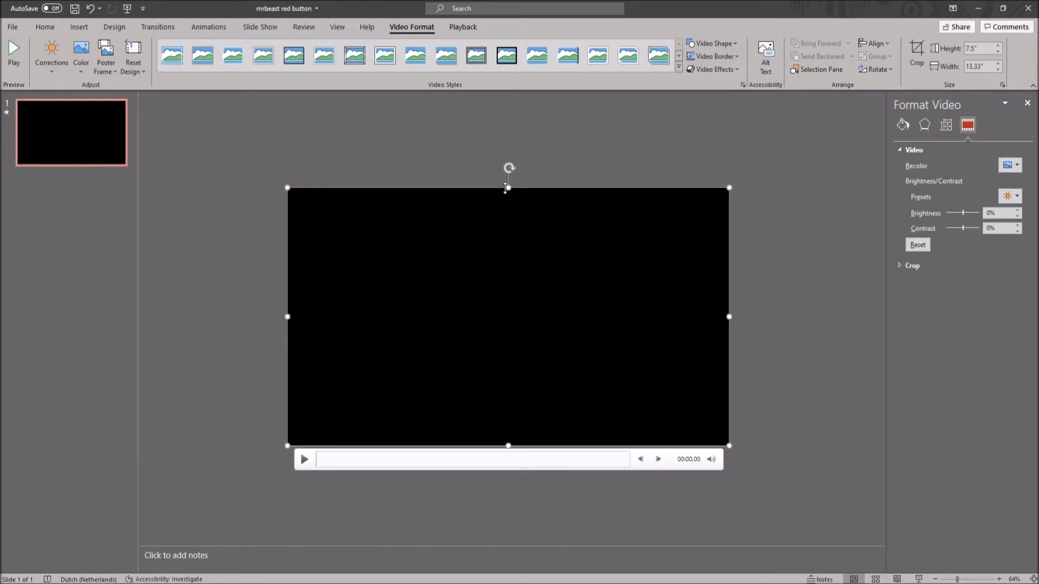
pyautogui.click(734, 320)
pyautogui.click(731, 317)
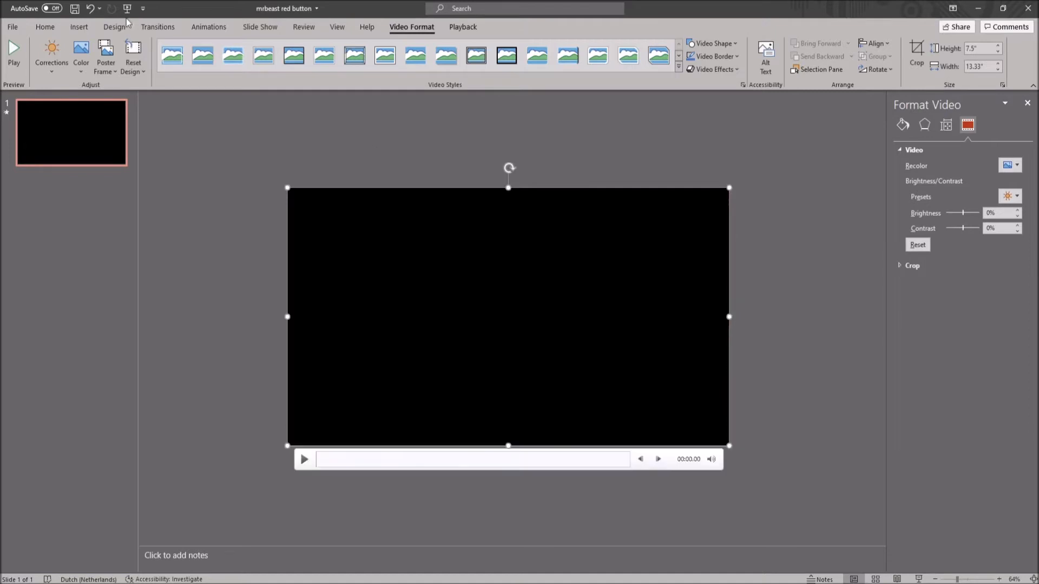
# - Insert the explosion sound effect as audio, placed above the slide
pyautogui.click(79, 27)
pyautogui.click(736, 56)
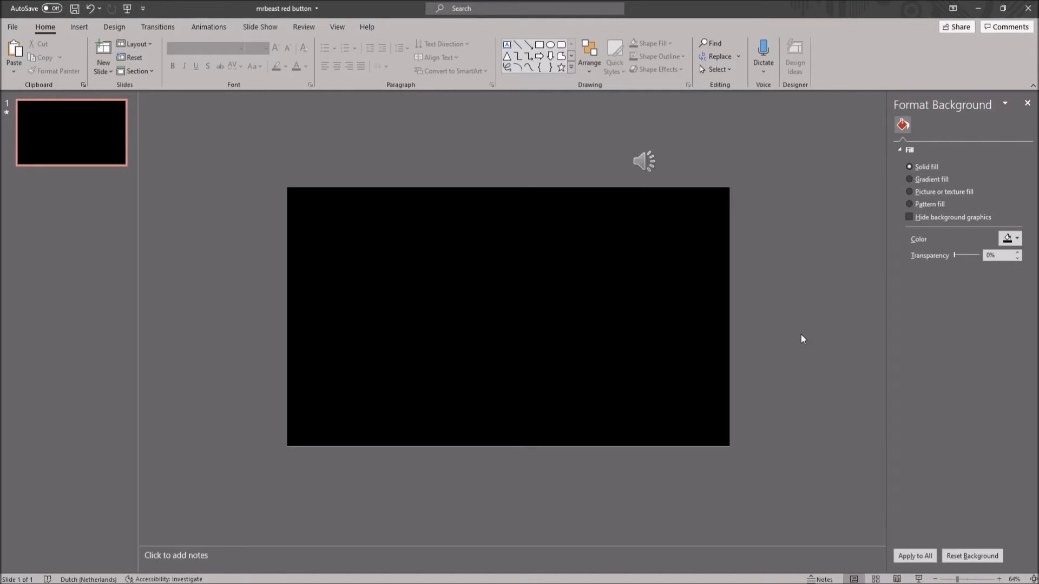
# - Add a text box above the slide with the ObelixPro font and white font color
pyautogui.click(79, 27)
pyautogui.click(493, 60)
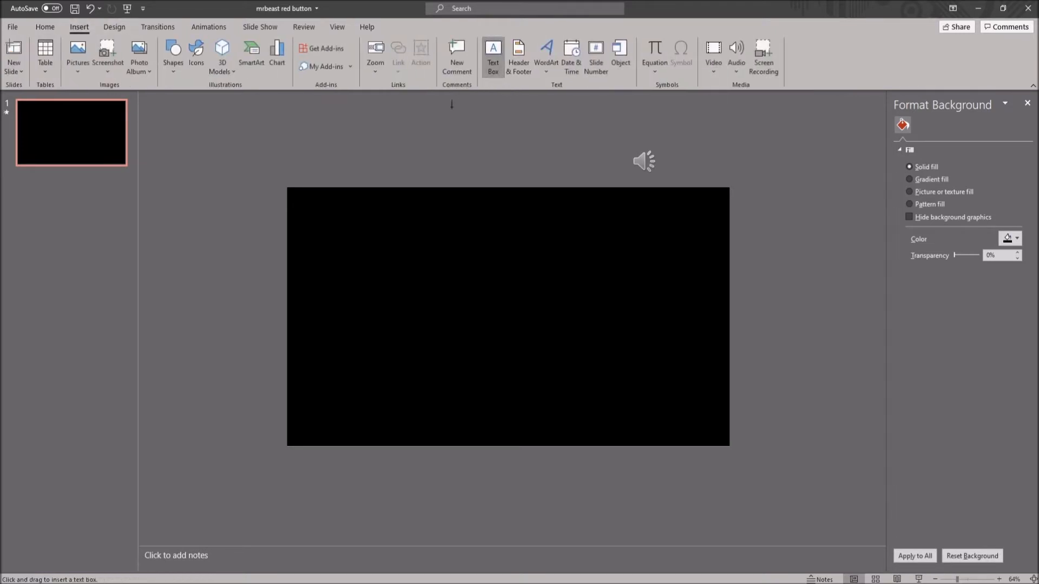
pyautogui.click(414, 136)
pyautogui.click(207, 48)
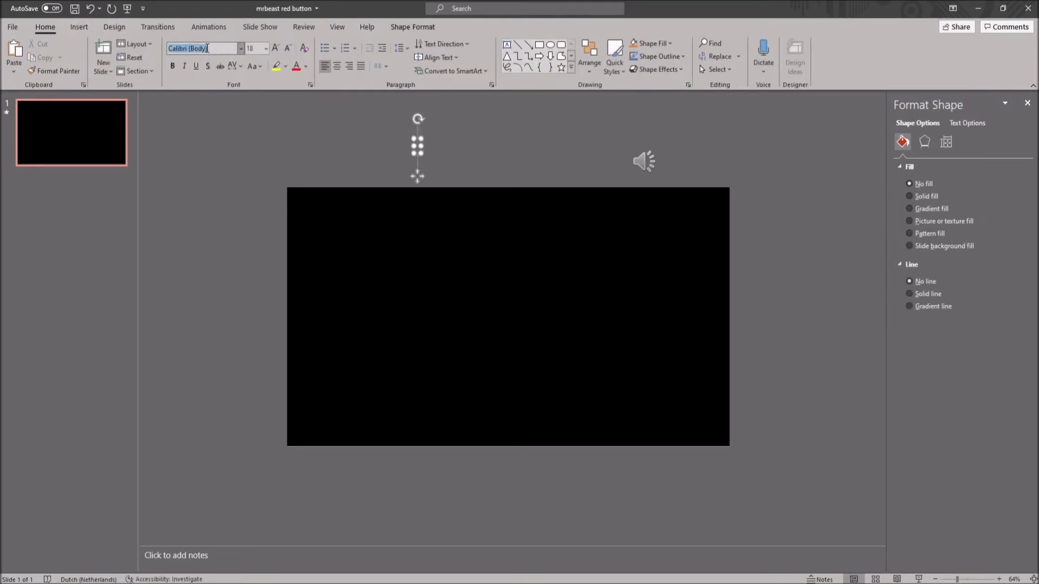
pyautogui.write('ObelixPro')
pyautogui.click(305, 67)
pyautogui.click(298, 97)
# - Enlarge the text size to 115 and enter BUY SOMETHING IN THE STORE in the text box
pyautogui.click(276, 48)
pyautogui.click(275, 48)
pyautogui.click(275, 48)
pyautogui.click(275, 48)
pyautogui.click(276, 49)
pyautogui.click(276, 49)
pyautogui.click(277, 50)
pyautogui.click(277, 49)
pyautogui.click(277, 49)
pyautogui.click(277, 49)
pyautogui.write('BUY')
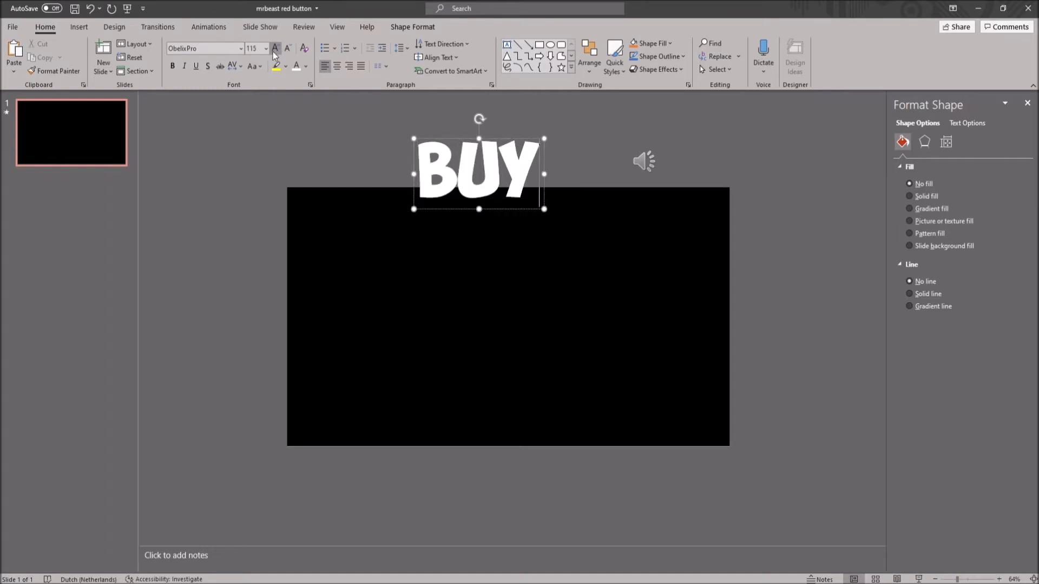
pyautogui.write(' SOMETHING IN THE STO')
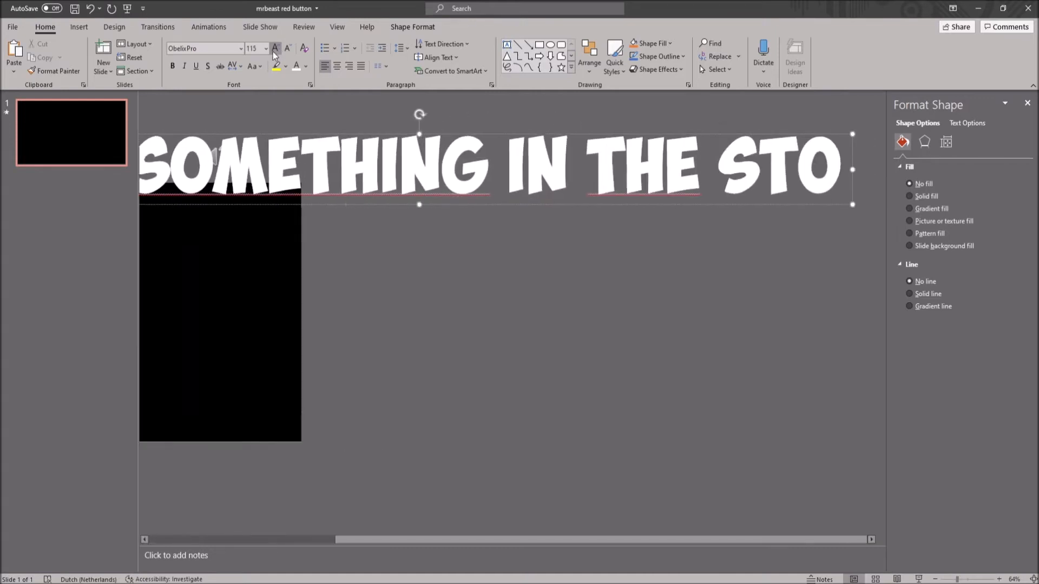
pyautogui.write('RE')
# - Reduce the size of the whole text and align its box to the center and middle of the slide
pyautogui.hotkey('ctrl', 'a')
pyautogui.click(287, 48)
pyautogui.click(287, 49)
pyautogui.click(287, 49)
pyautogui.click(287, 49)
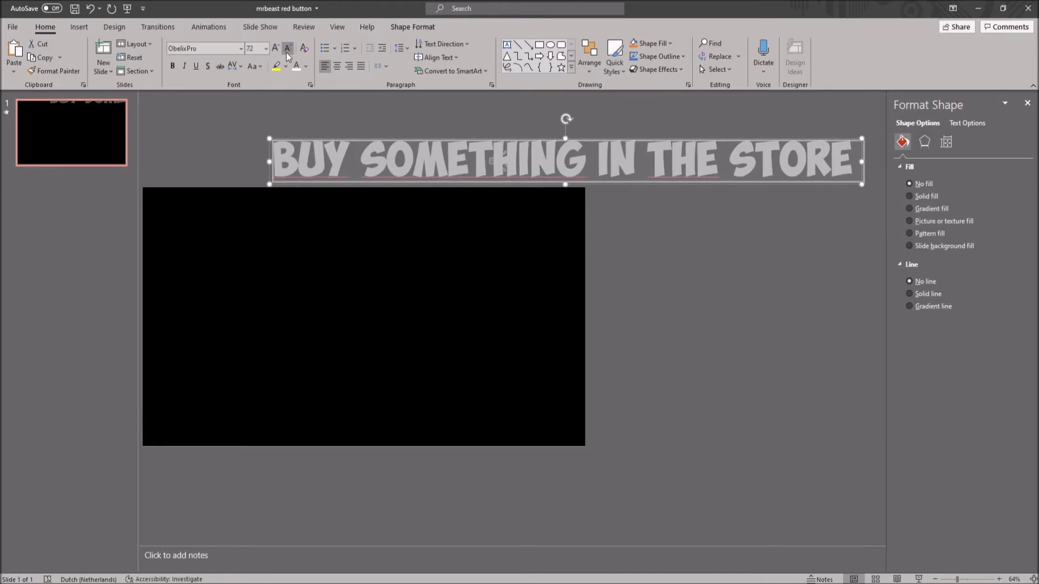
pyautogui.click(425, 27)
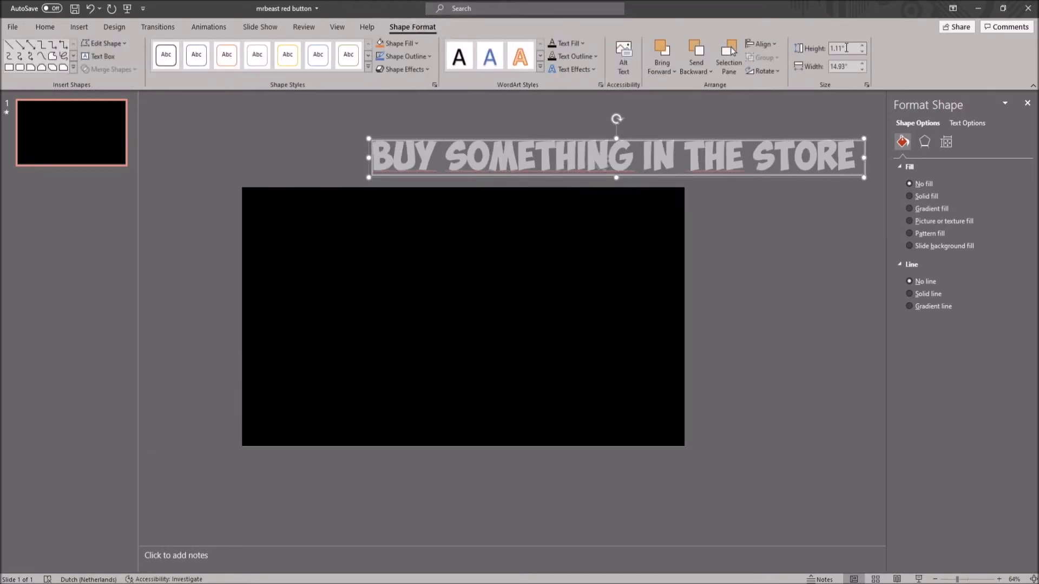
pyautogui.click(761, 44)
pyautogui.click(788, 77)
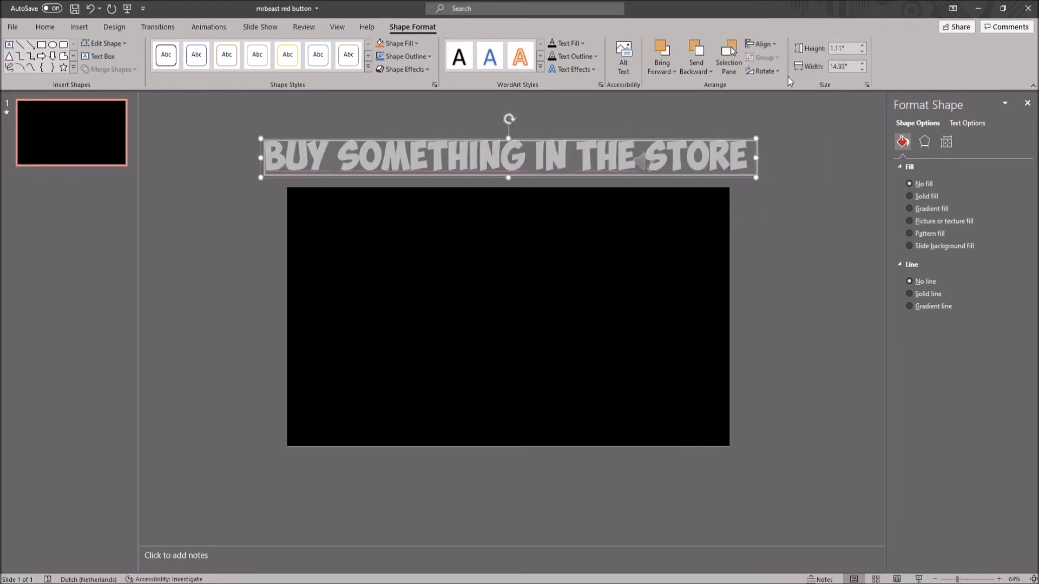
pyautogui.click(774, 46)
pyautogui.click(784, 122)
# - Reduce the text size to 48 and center the text box horizontally on the slide again
pyautogui.click(45, 30)
pyautogui.click(287, 49)
pyautogui.click(288, 48)
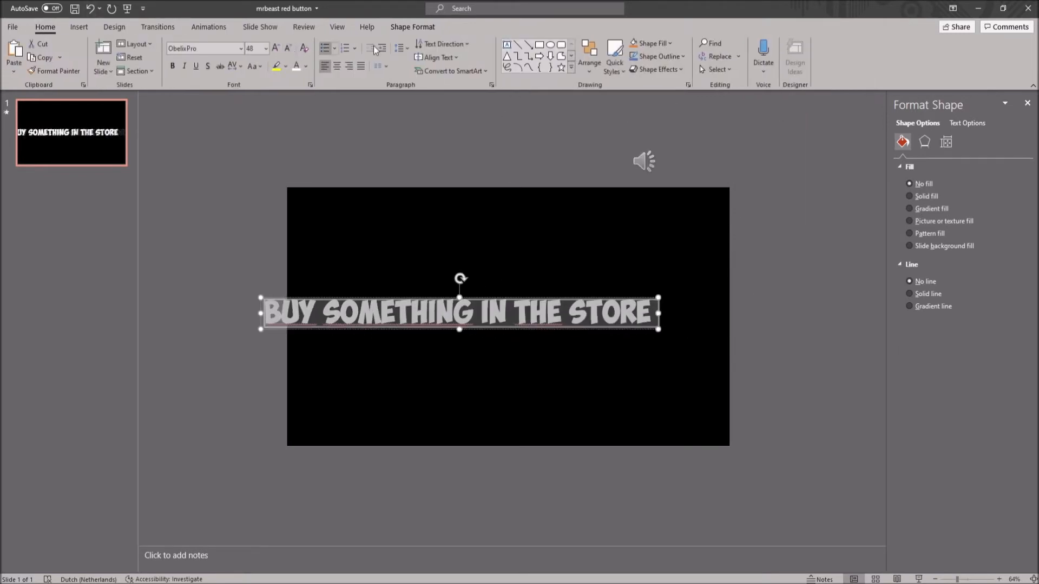
pyautogui.click(809, 171)
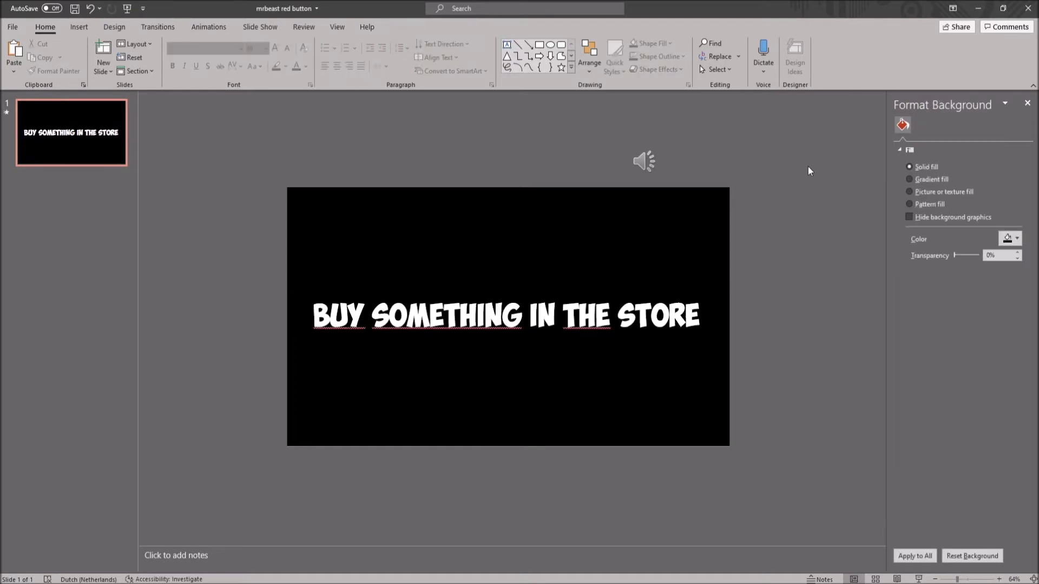
# - Add the red button picture to the slide and place it centered below the text
pyautogui.click(79, 27)
pyautogui.click(78, 54)
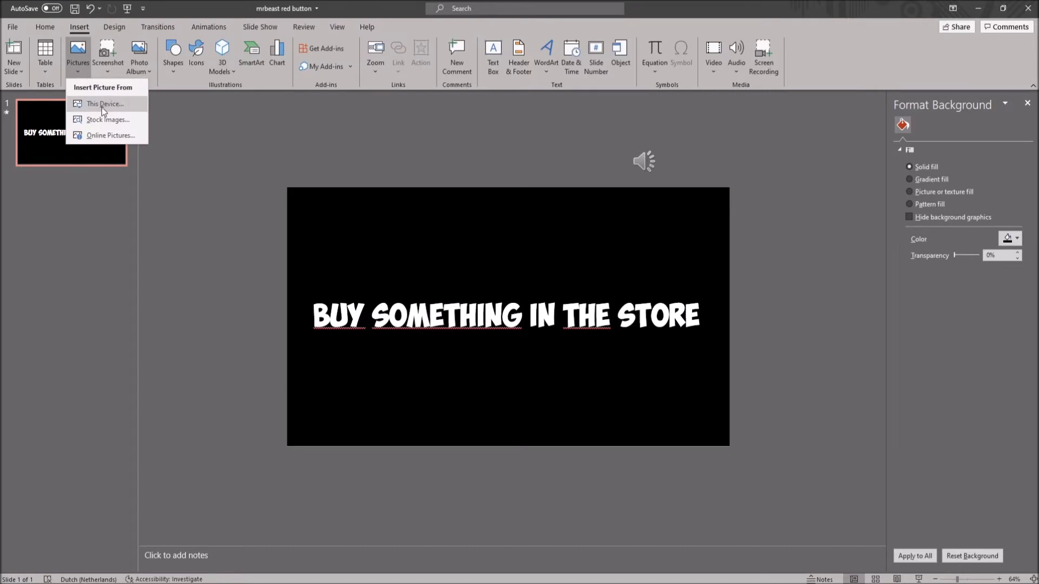
pyautogui.hotkey('ctrl', 'v')
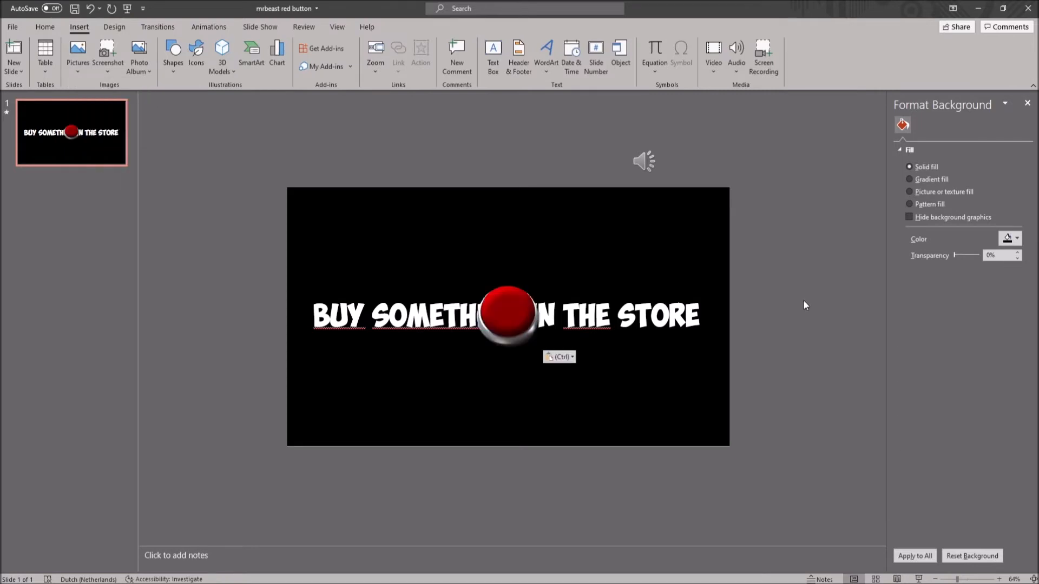
pyautogui.moveTo(517, 311); pyautogui.dragTo(515, 396)
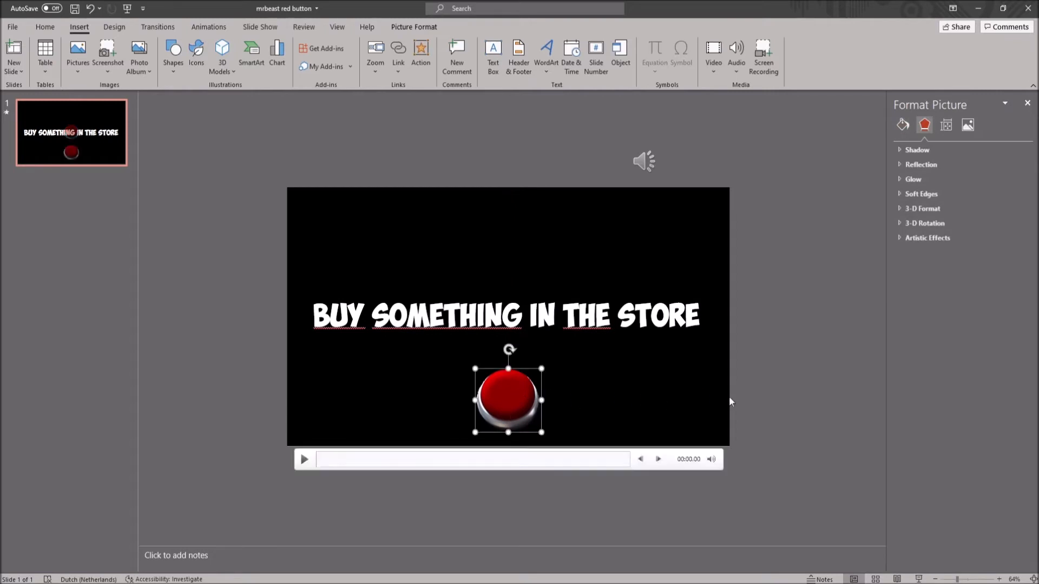
pyautogui.click(788, 392)
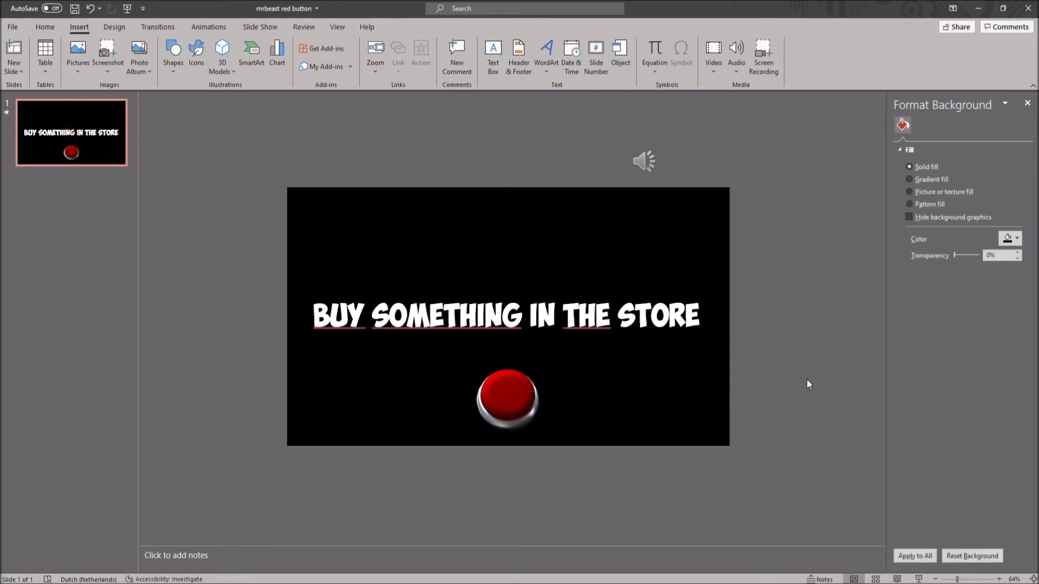
# - Apply the Fade entrance animation to the text box
pyautogui.click(219, 29)
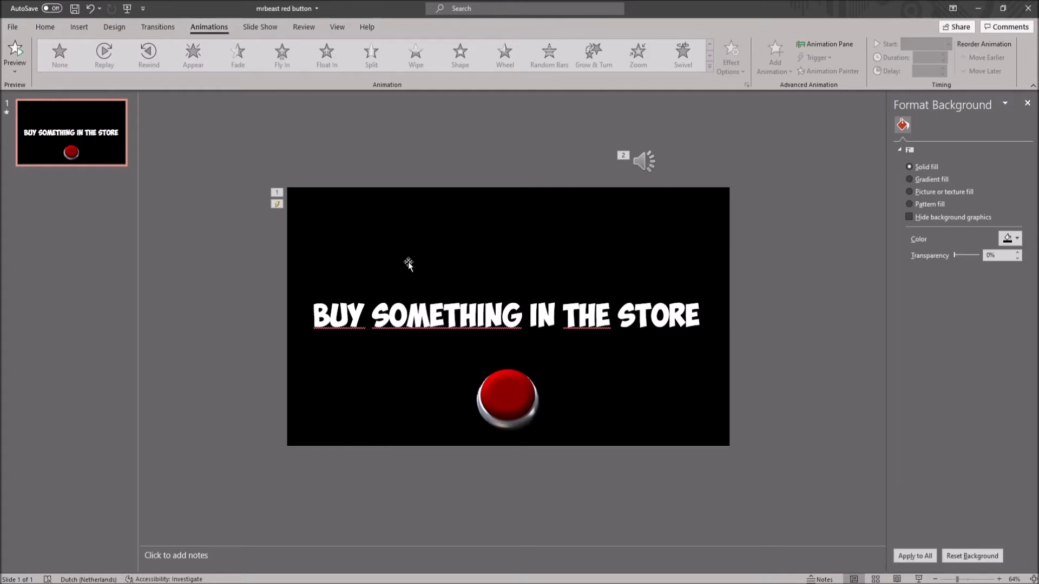
pyautogui.click(414, 311)
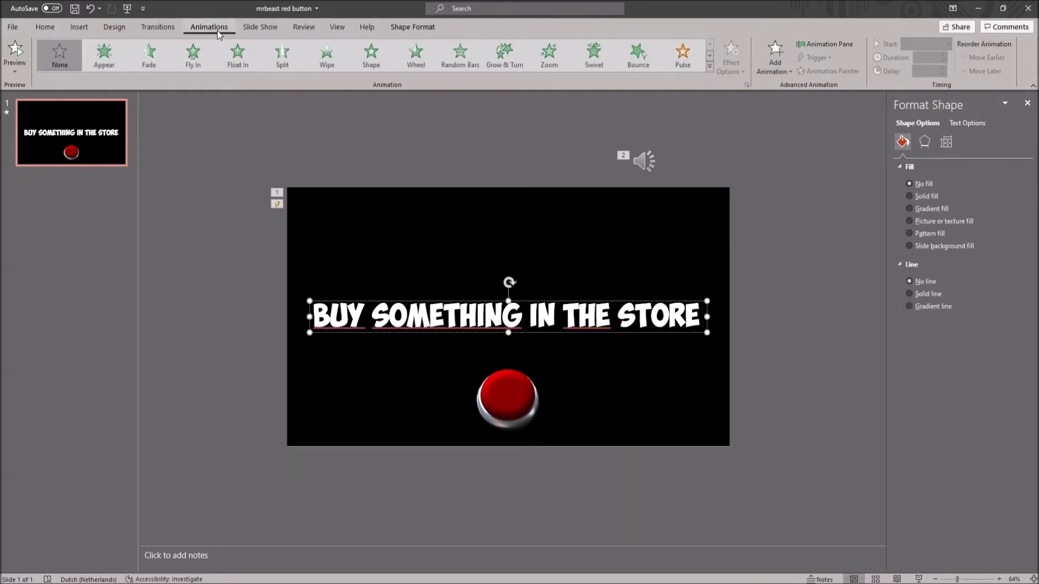
pyautogui.click(154, 65)
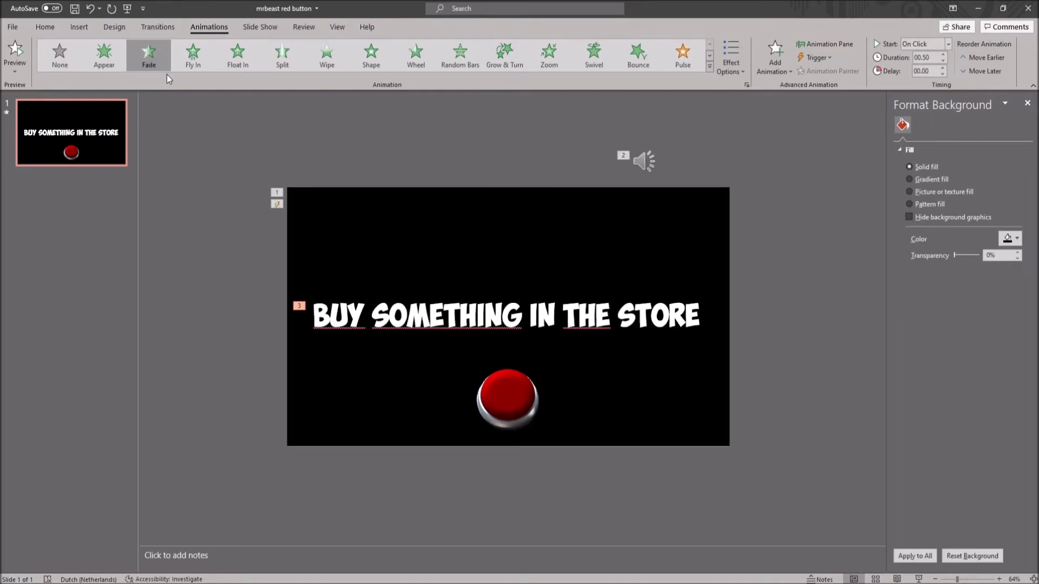
# - Add a Fade exit animation to the explosion video on top of its existing animations
pyautogui.click(348, 387)
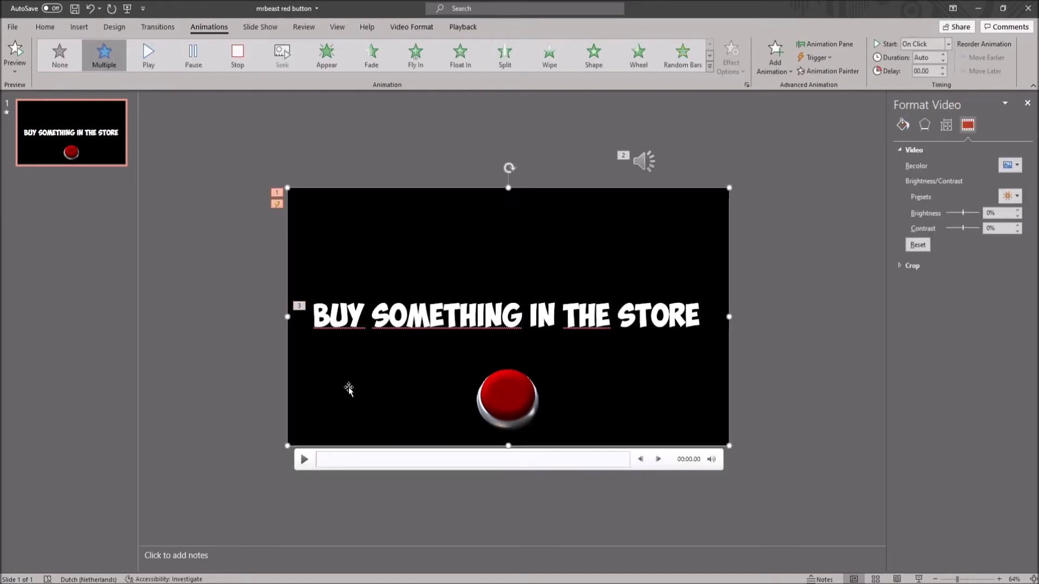
pyautogui.click(779, 67)
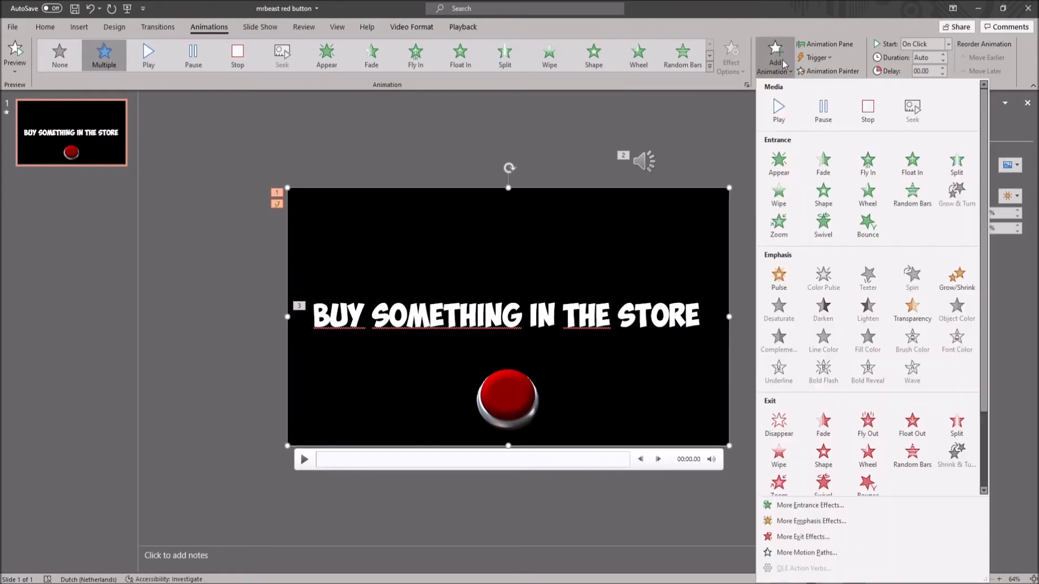
pyautogui.click(823, 425)
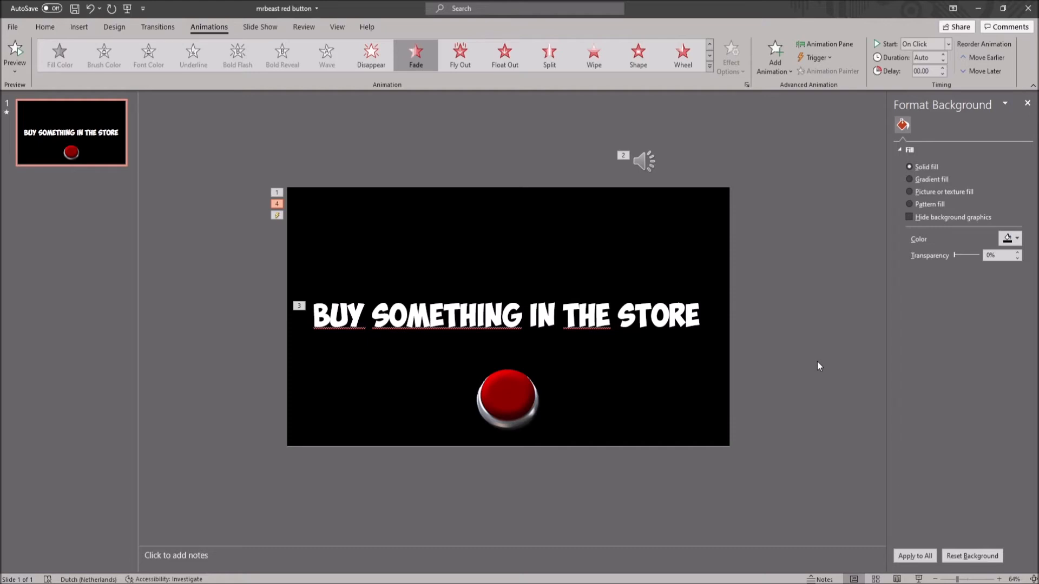
# - Apply the Fly In entrance animation to the red button picture and display the slide's animation list
pyautogui.click(508, 400)
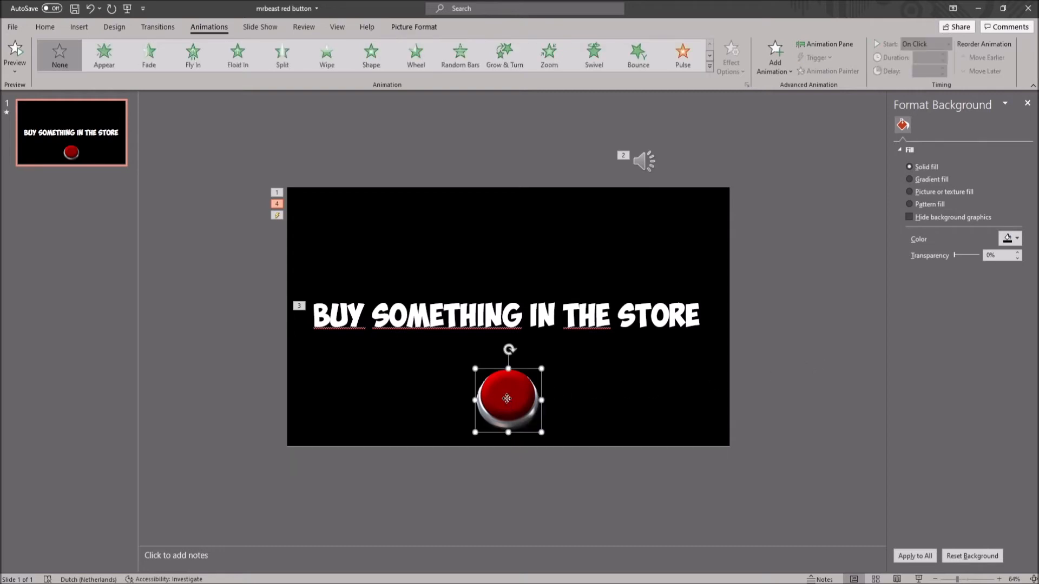
pyautogui.click(207, 69)
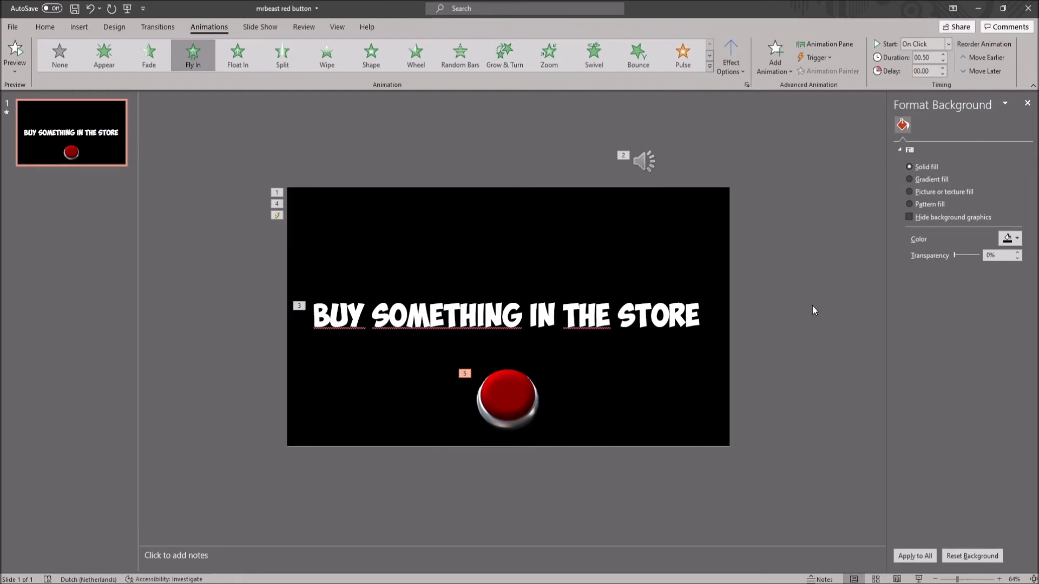
pyautogui.click(826, 44)
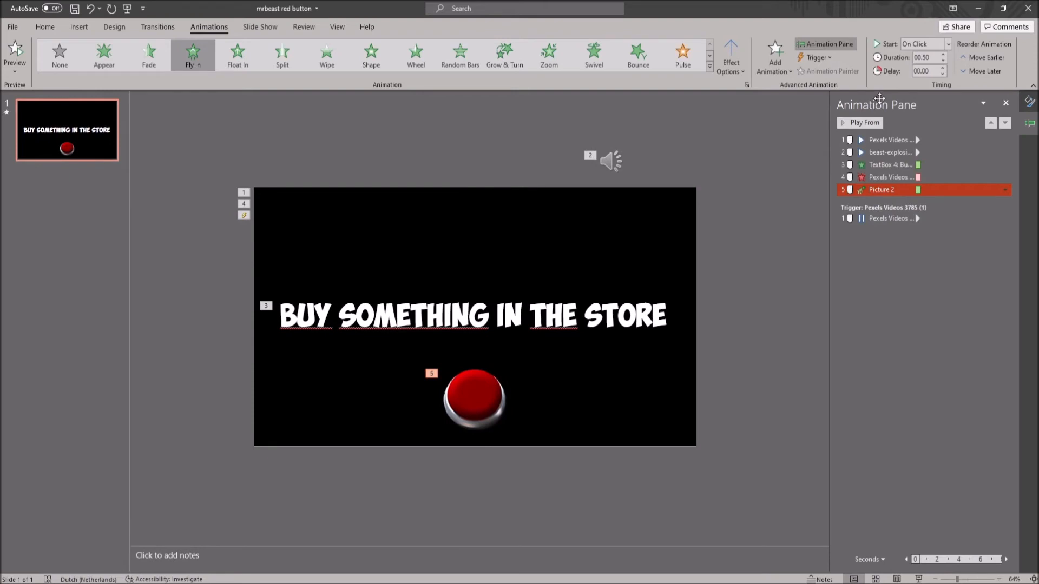
# - Set the explosion video's play animation and the explosion sound to start with the previous animation
pyautogui.rightClick(887, 139)
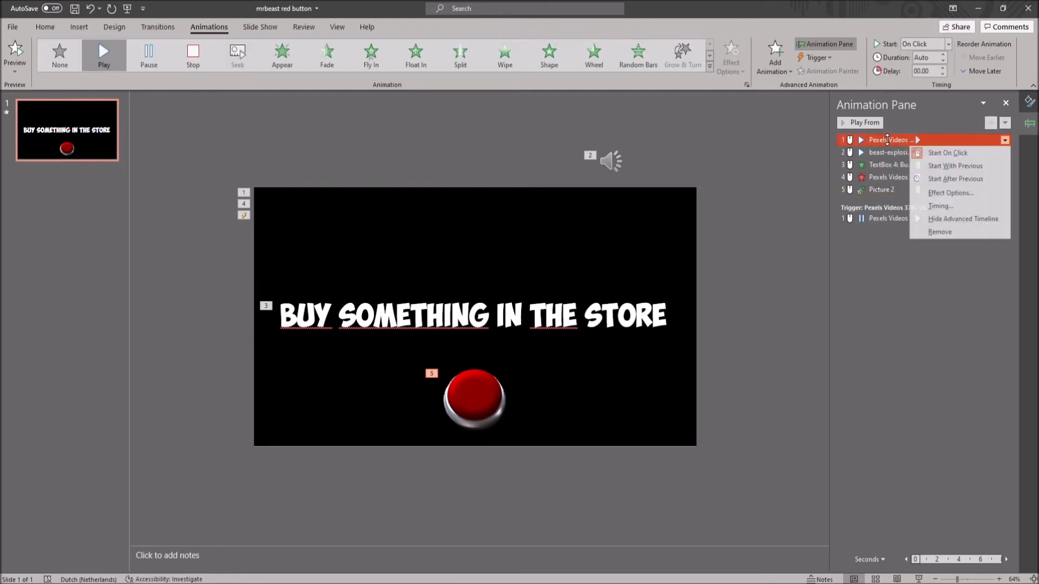
pyautogui.click(941, 166)
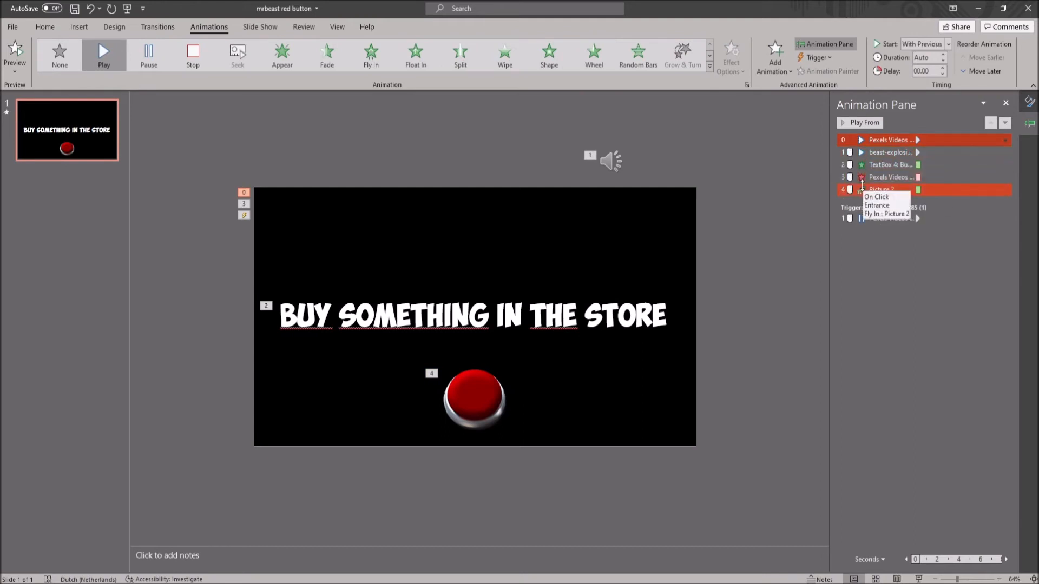
pyautogui.rightClick(891, 152)
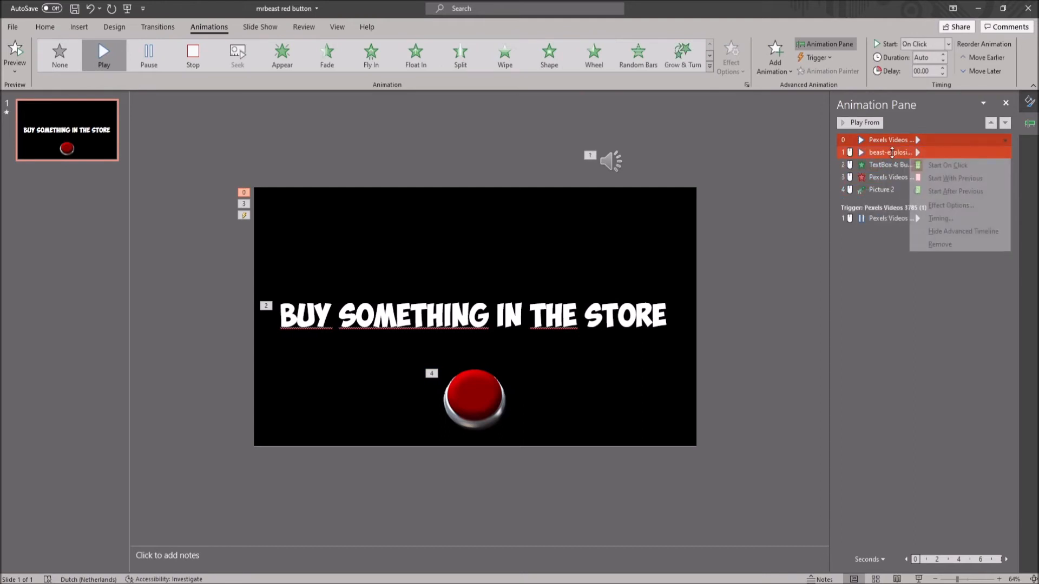
pyautogui.click(941, 179)
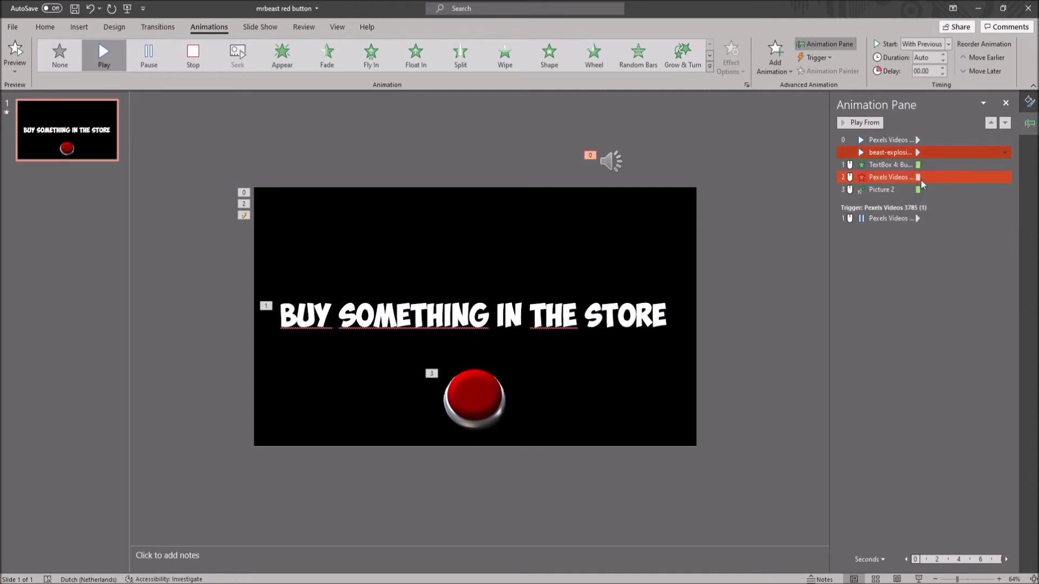
# - Make the text box's Fade entrance start with the previous animation, with a delay of 1.2 seconds
pyautogui.rightClick(892, 165)
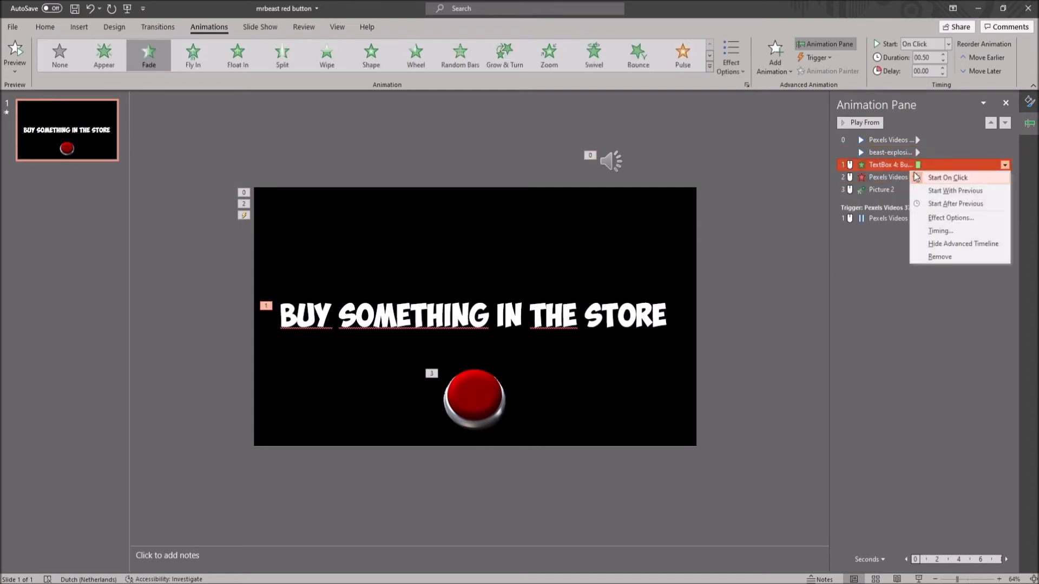
pyautogui.click(936, 191)
pyautogui.click(898, 165)
pyautogui.rightClick(897, 167)
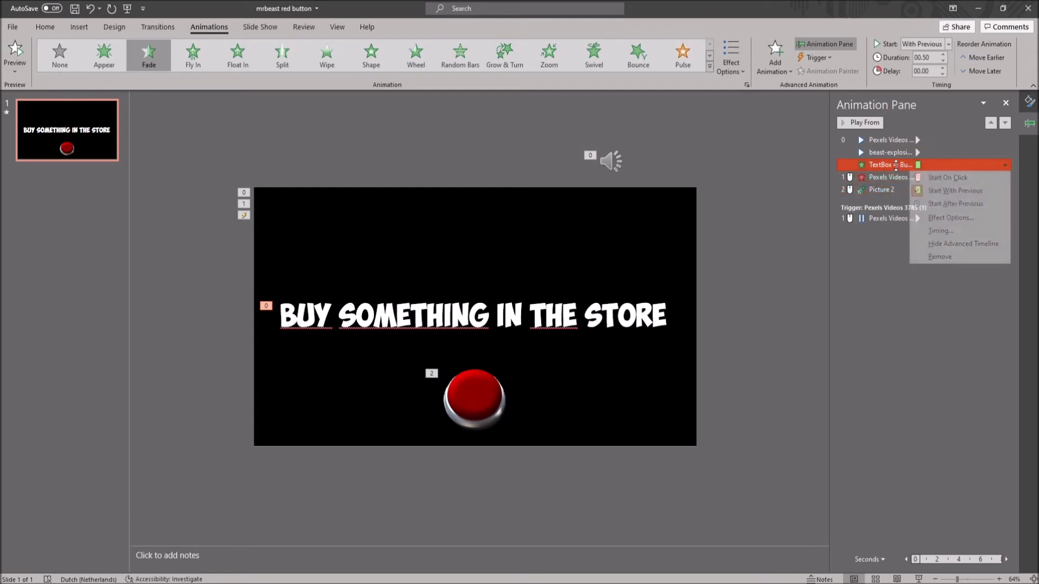
pyautogui.click(940, 231)
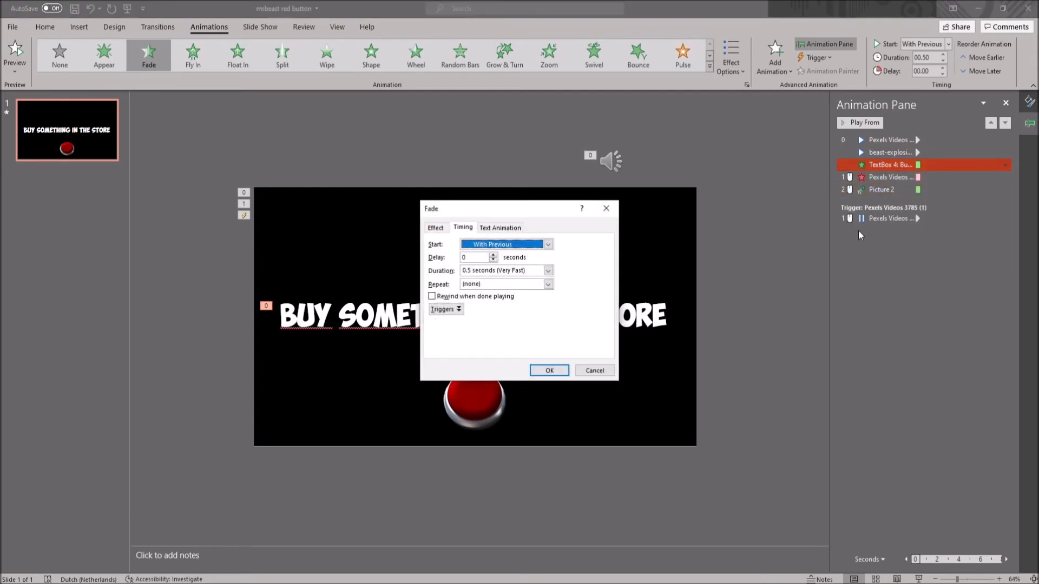
pyautogui.click(483, 258)
pyautogui.write('1')
pyautogui.press('Return')
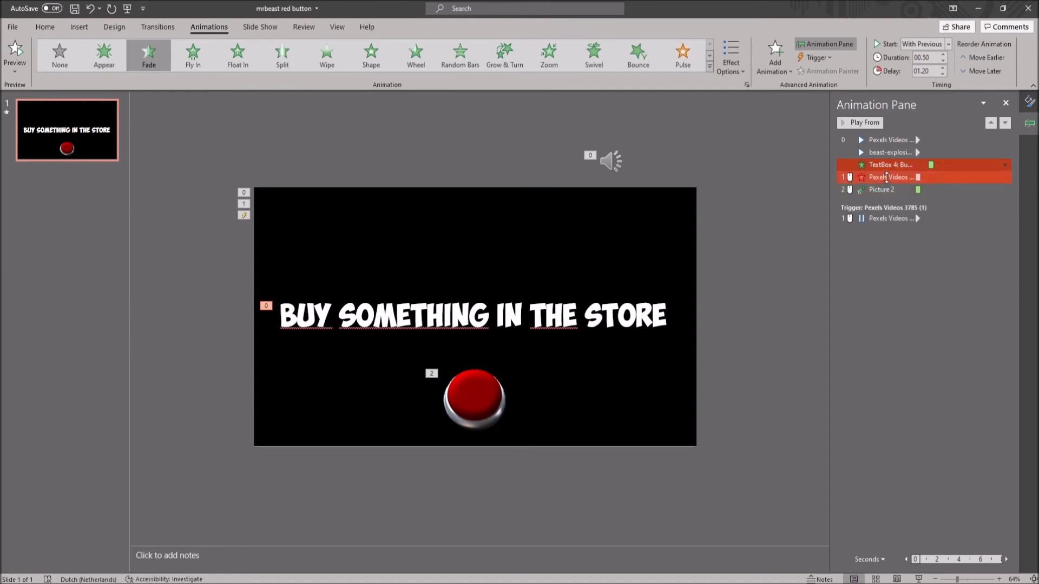
# - Set the video's Fade exit to start after the previous animation and the button picture's Fly In to start with the previous one
pyautogui.click(1004, 177)
pyautogui.click(945, 216)
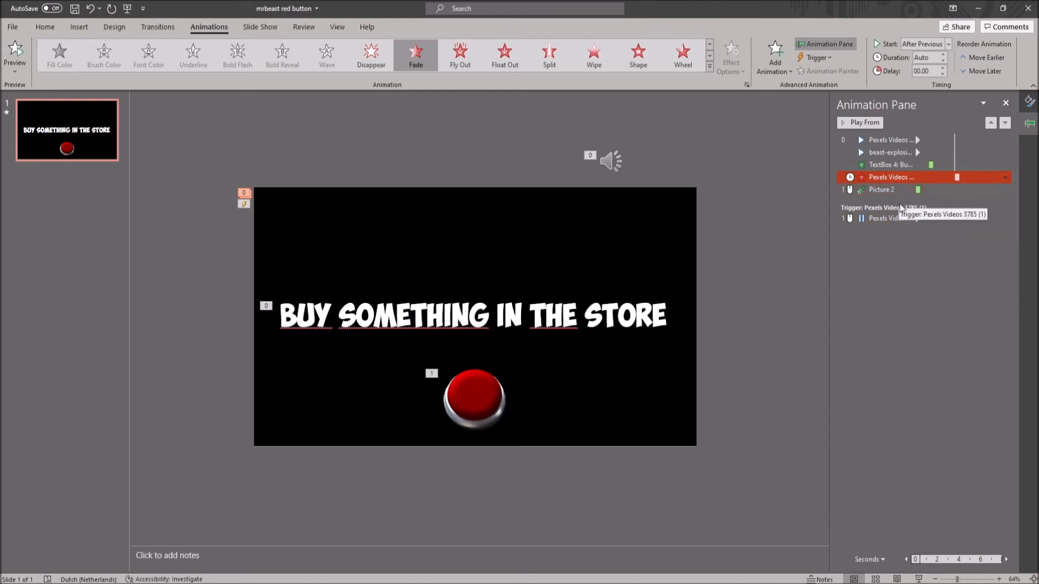
pyautogui.keyDown('ctrl'); pyautogui.click(890, 190); pyautogui.keyUp('ctrl')
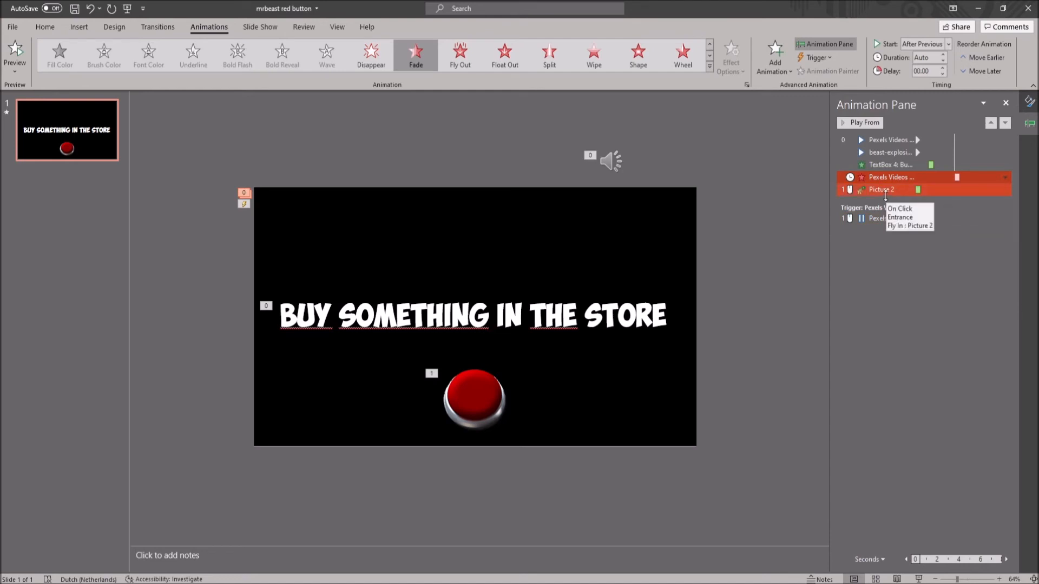
pyautogui.click(1005, 189)
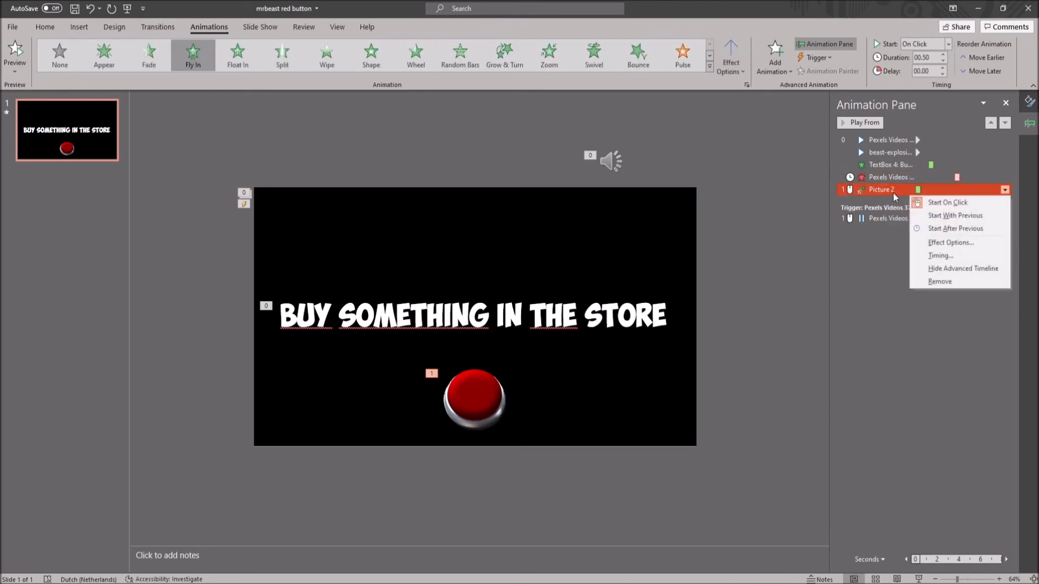
pyautogui.click(954, 215)
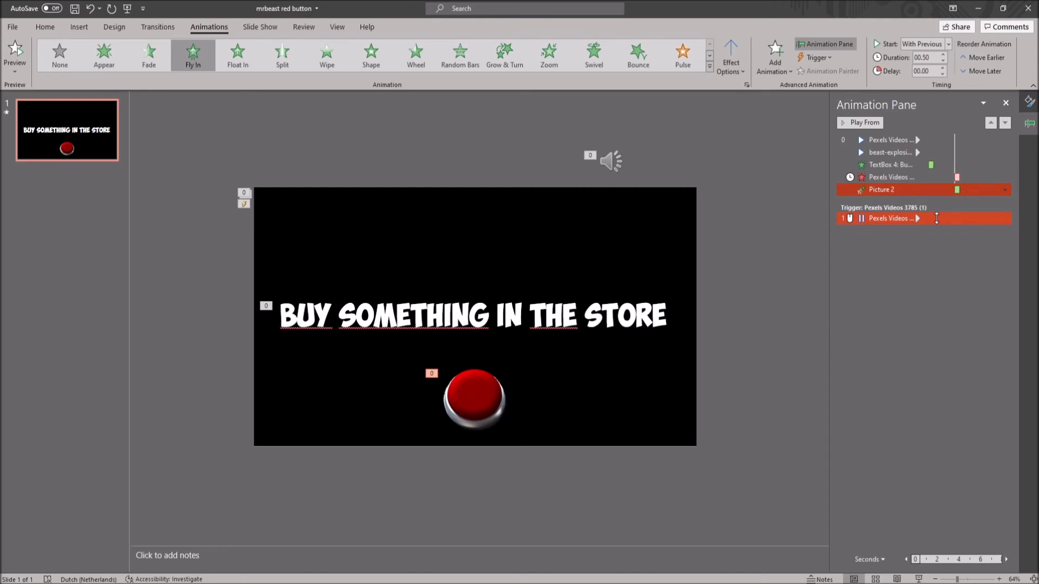
# - Link the red button picture to the next slide in this document
pyautogui.rightClick(484, 403)
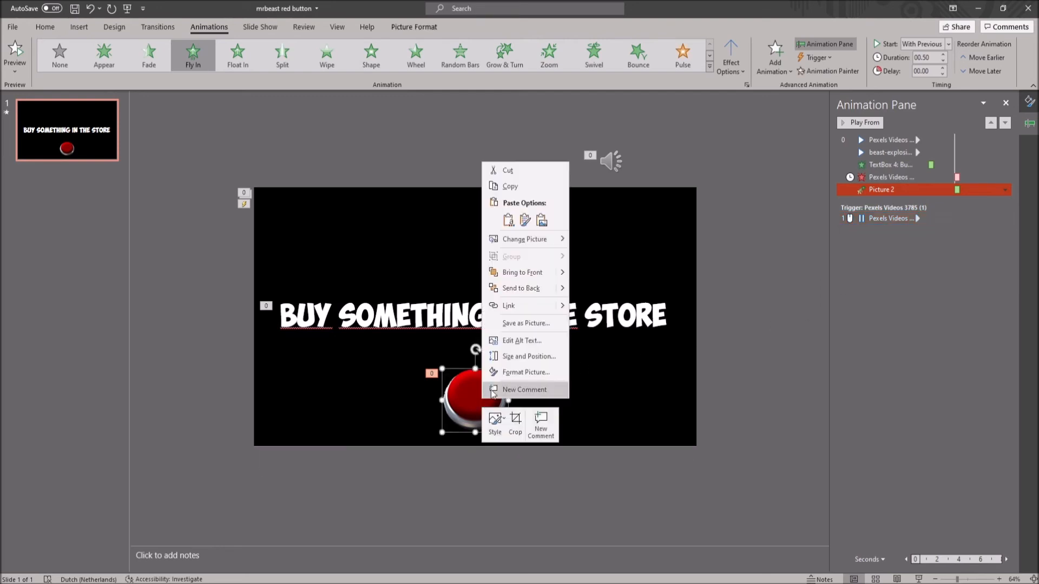
pyautogui.click(518, 306)
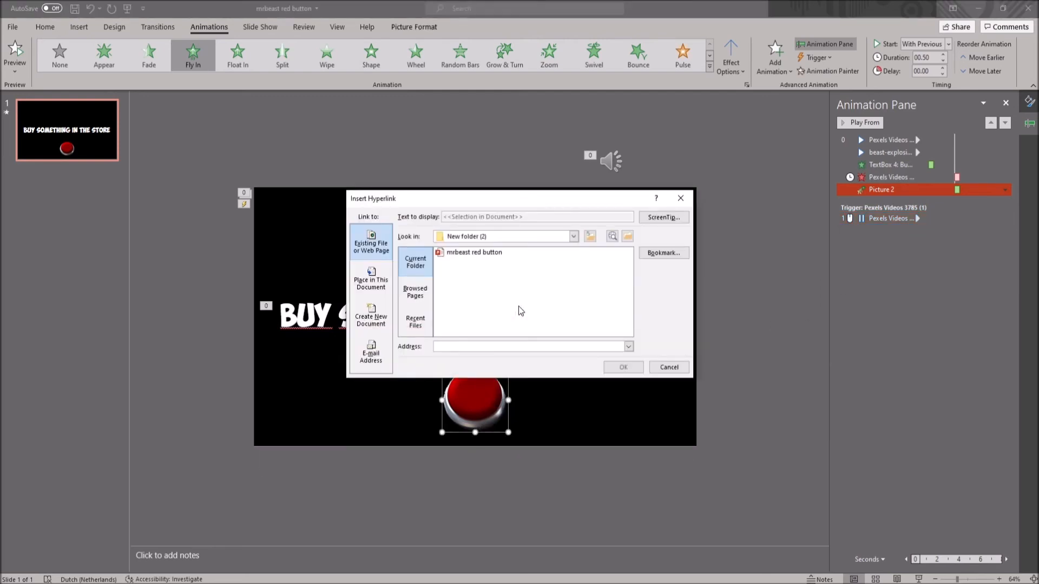
pyautogui.click(378, 284)
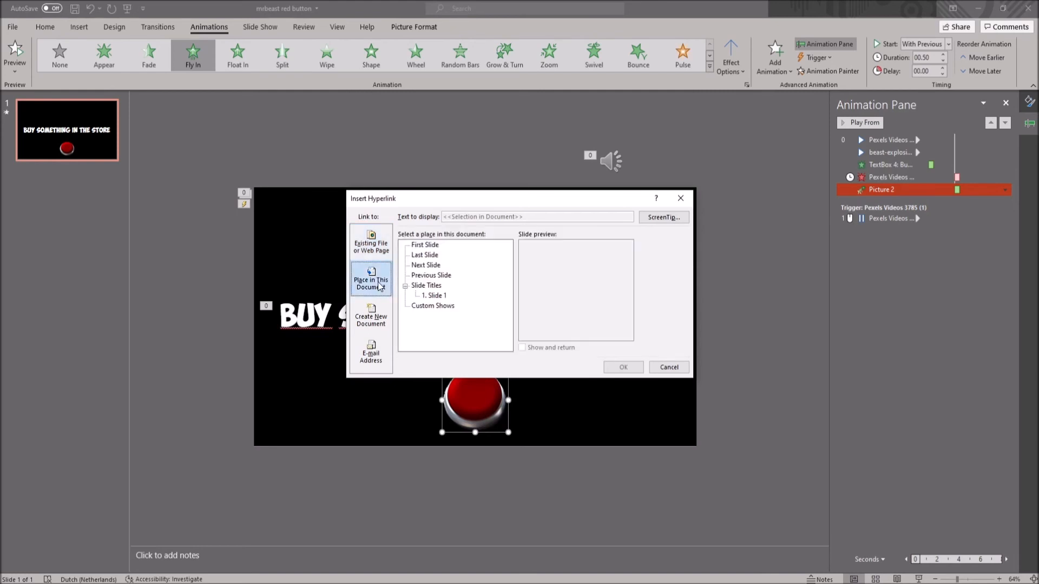
pyautogui.click(425, 265)
pyautogui.click(623, 367)
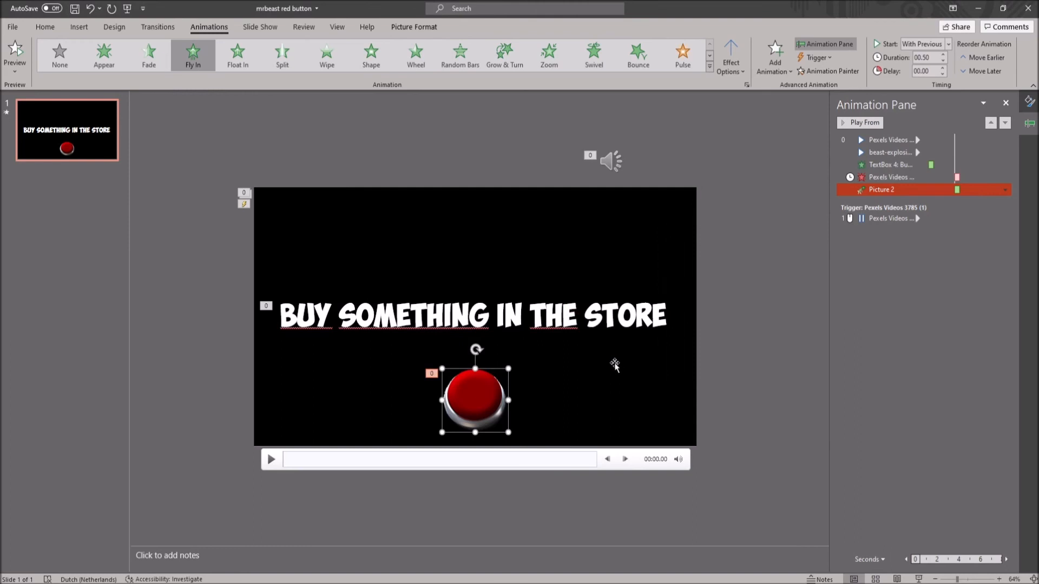
# - Paste copies of the finished slide until the presentation has seven slides
pyautogui.click(45, 26)
pyautogui.click(100, 140)
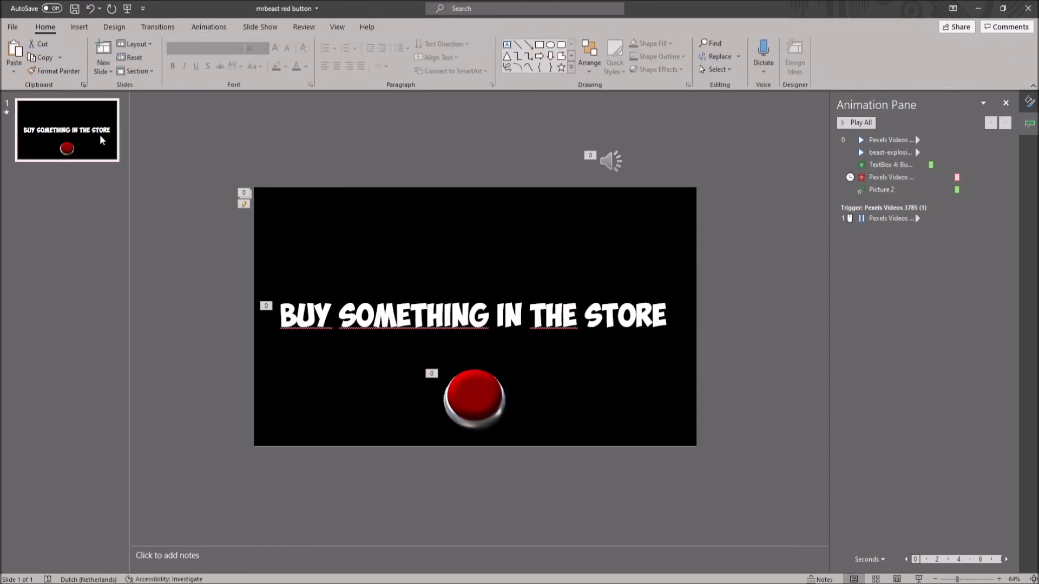
pyautogui.hotkey('ctrl', 'v')
pyautogui.hotkey('ctrl', 'v')
pyautogui.hotkey('ctrl', 'v')
pyautogui.hotkey('ctrl', 'v')
pyautogui.hotkey('ctrl', 'v')
pyautogui.hotkey('ctrl', 'v')
# - Replace the text on slide 2 with "SUBSCRIBE TO MY YOUTUBE"
pyautogui.click(79, 183)
pyautogui.click(329, 306)
pyautogui.hotkey('ctrl', 'a')
pyautogui.write('SUBSCRIBE TO MY ')
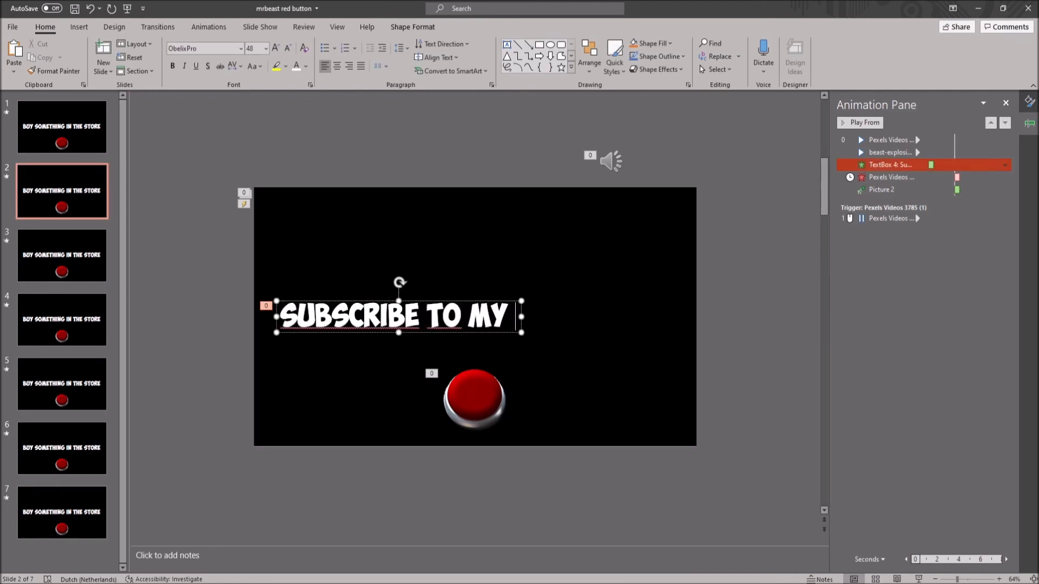
pyautogui.write('UOYT')
pyautogui.press('BackSpace')
pyautogui.press('BackSpace')
pyautogui.press('BackSpace')
pyautogui.press('BackSpace')
pyautogui.write('YOUTU')
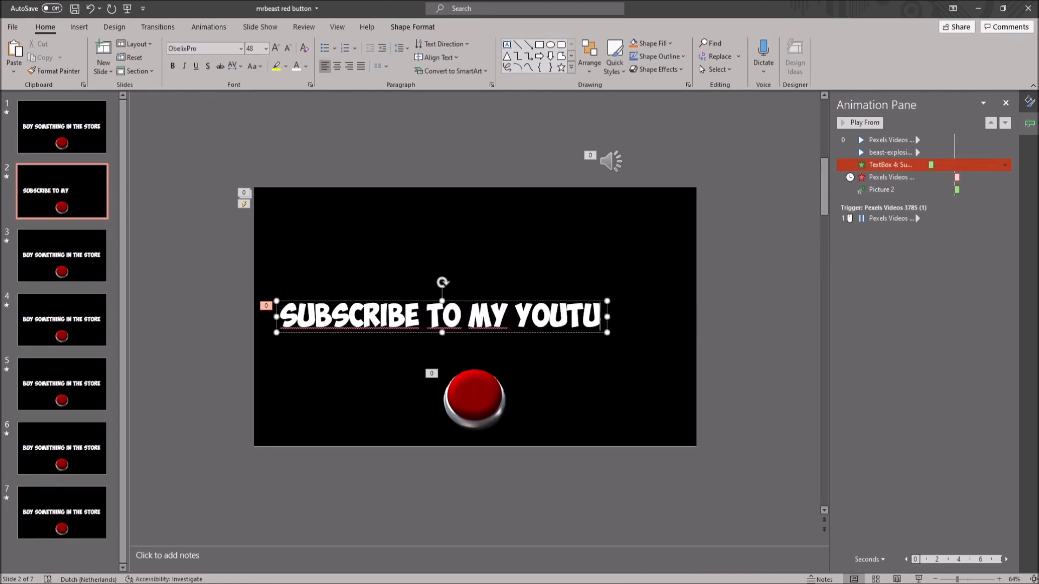
pyautogui.write('BE')
# - Center the edited text box horizontally on the slide
pyautogui.click(412, 27)
pyautogui.click(760, 44)
pyautogui.click(768, 75)
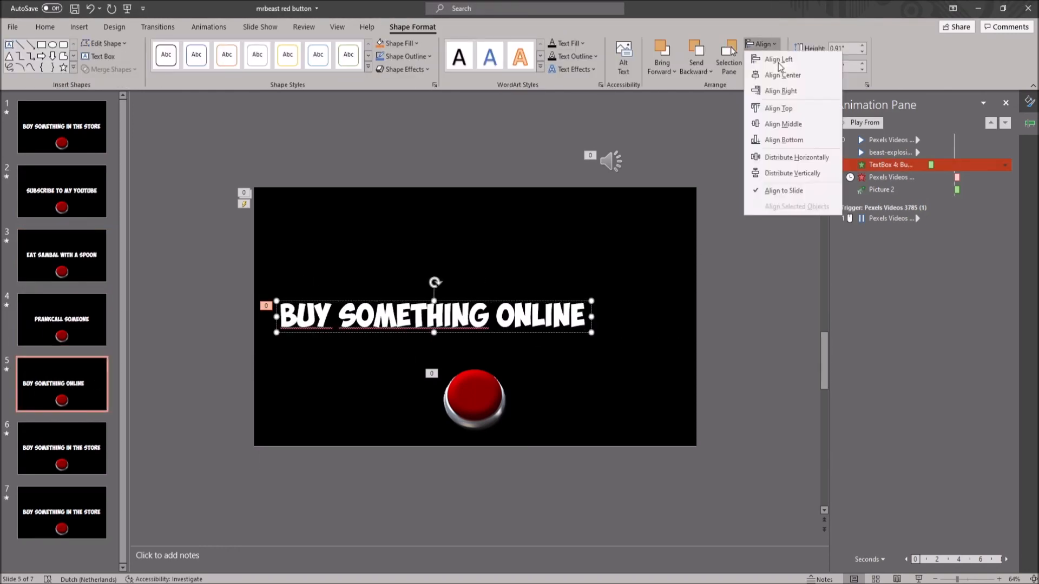